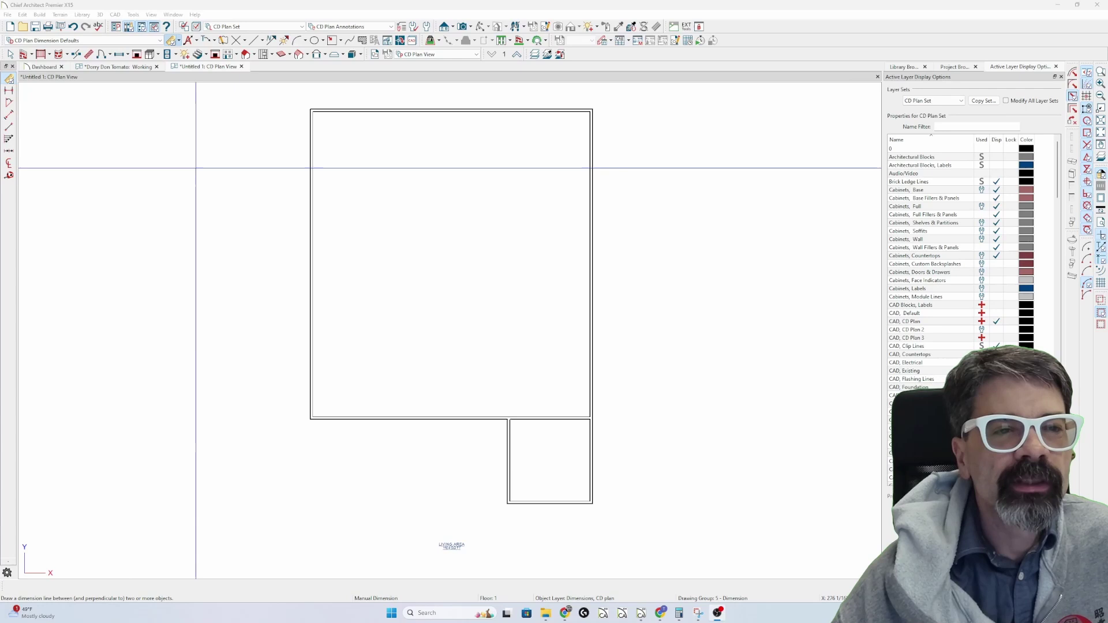
Delete the manual dimension lines along both sides and below the floor plan, leaving the overall dimension above it
{"action": "left_click", "coordinate": [188, 41]}
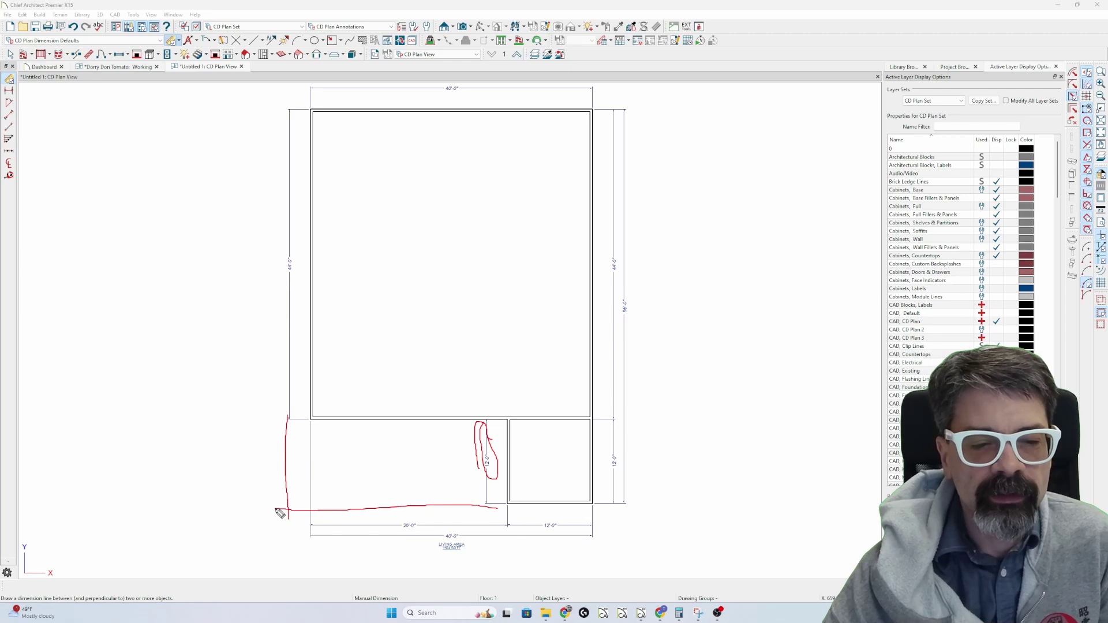
{"action": "key", "text": "Escape"}
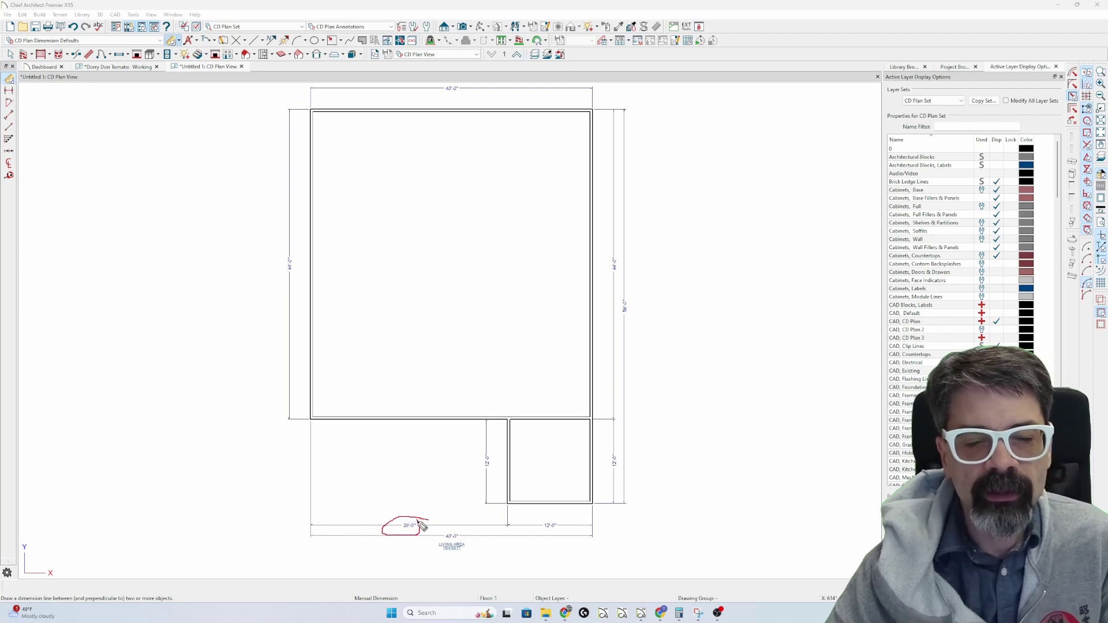
{"action": "scroll", "coordinate": [408, 537], "scroll_direction": "up", "scroll_amount": 4}
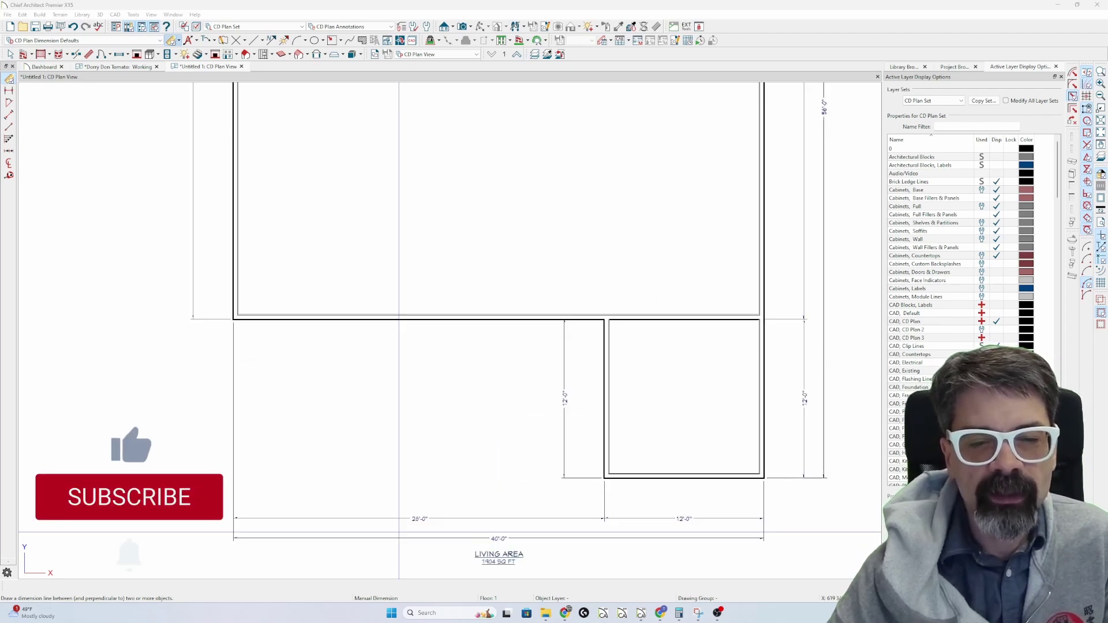
{"action": "scroll", "coordinate": [413, 431], "scroll_direction": "down", "scroll_amount": 2}
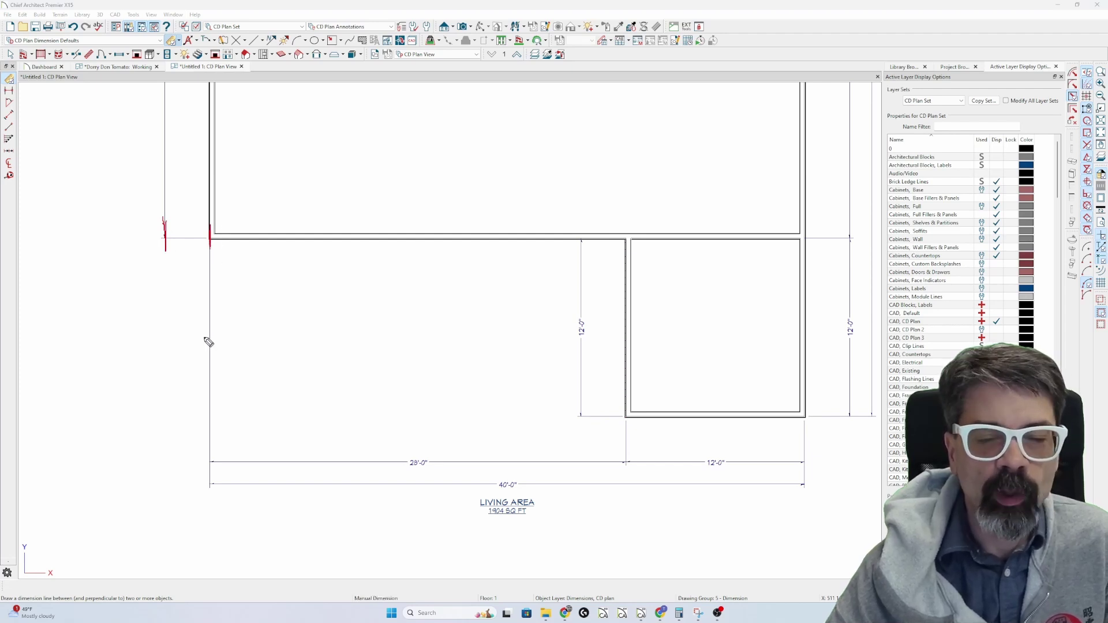
{"action": "scroll", "coordinate": [311, 422], "scroll_direction": "down", "scroll_amount": 4}
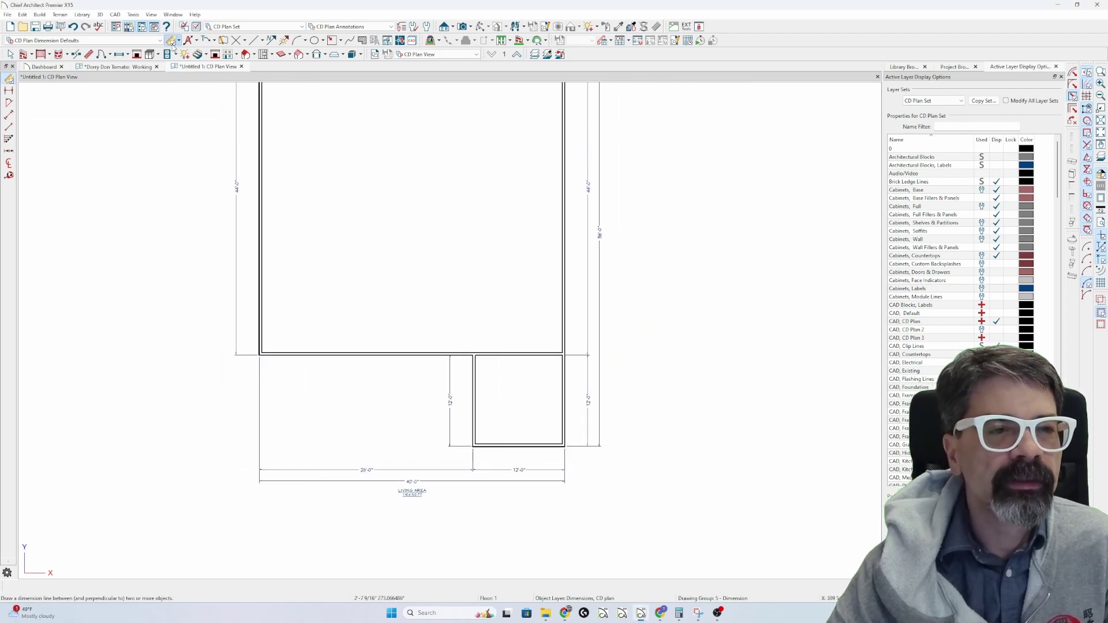
{"action": "scroll", "coordinate": [259, 208], "scroll_direction": "down", "scroll_amount": 2}
{"action": "left_click_drag", "start_coordinate": [226, 83], "coordinate": [602, 457]}
{"action": "key", "text": "Delete"}
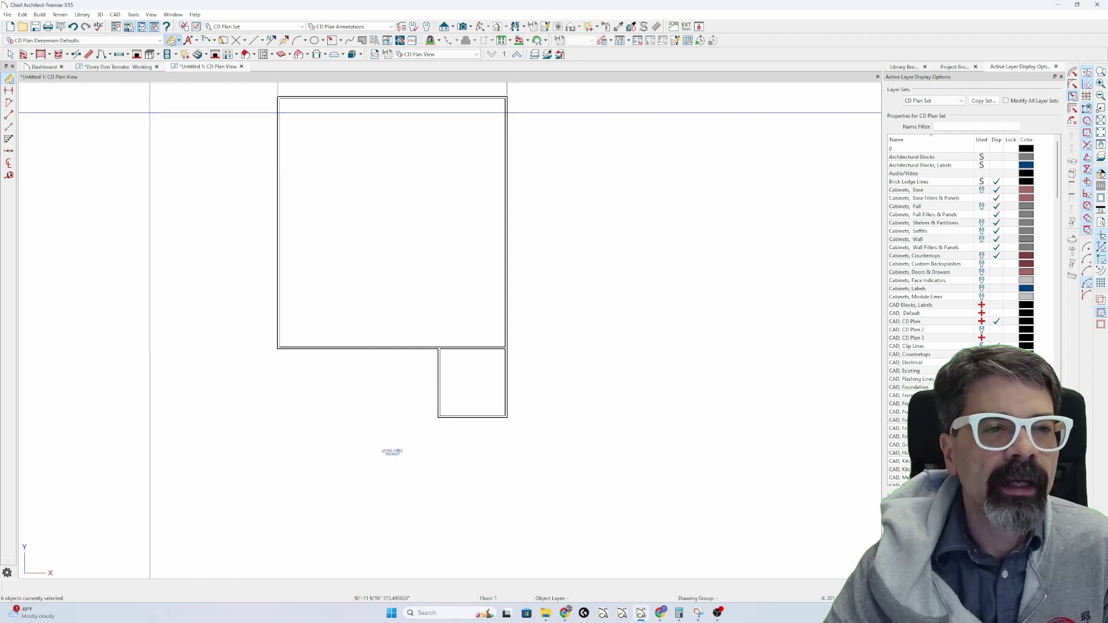
Check the reach in the dimension defaults and draw a vertical reference line 24 inches outside the right exterior wall
{"action": "double_click", "coordinate": [172, 41]}
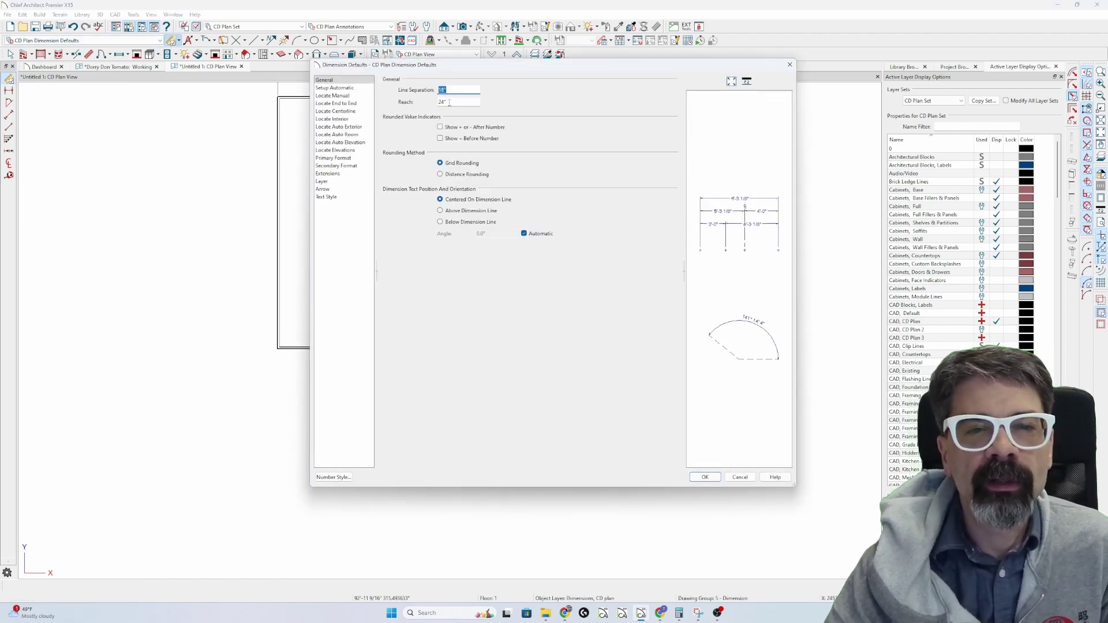
{"action": "key", "text": "Escape"}
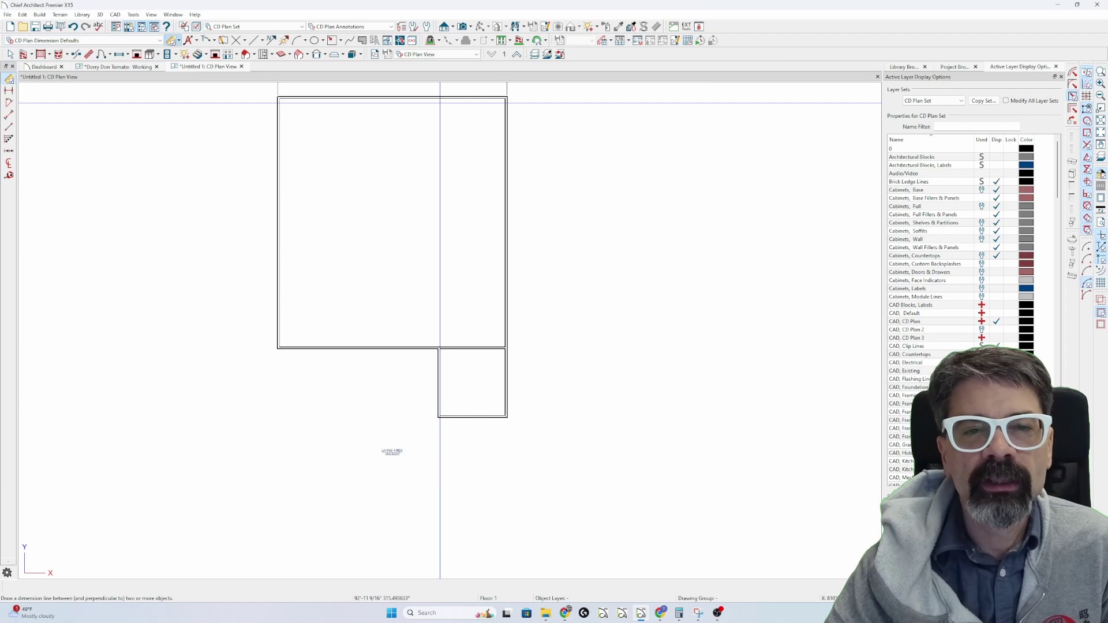
{"action": "key", "text": "l"}
{"action": "left_click_drag", "start_coordinate": [525, 130], "coordinate": [540, 304]}
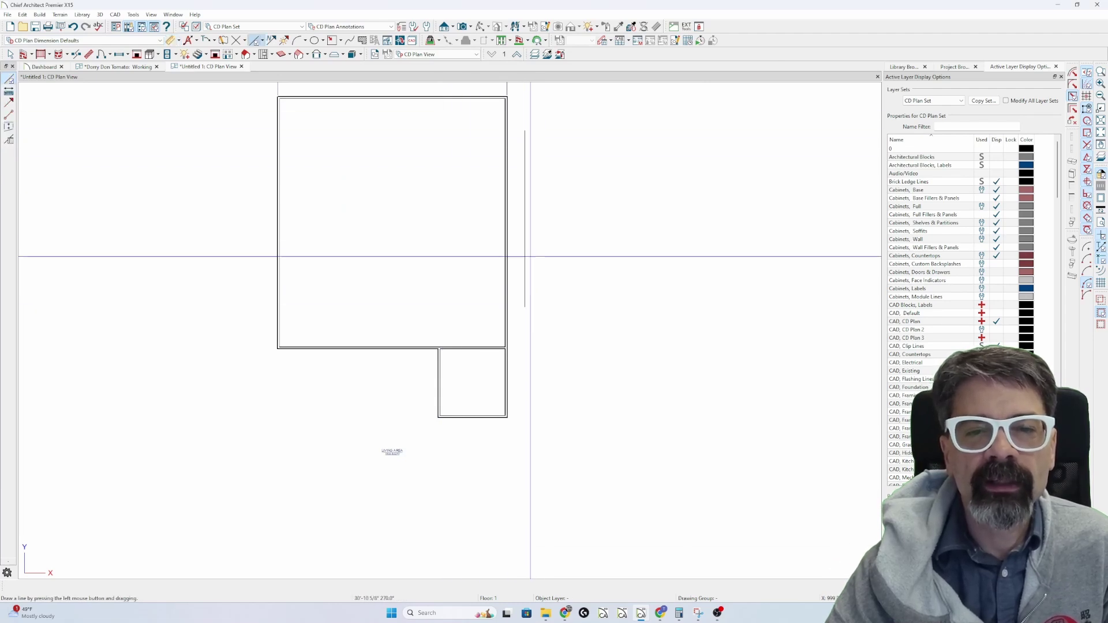
{"action": "left_click", "coordinate": [525, 246]}
{"action": "scroll", "coordinate": [526, 246], "scroll_direction": "up", "scroll_amount": 7}
{"action": "scroll", "coordinate": [504, 264], "scroll_direction": "up", "scroll_amount": 2}
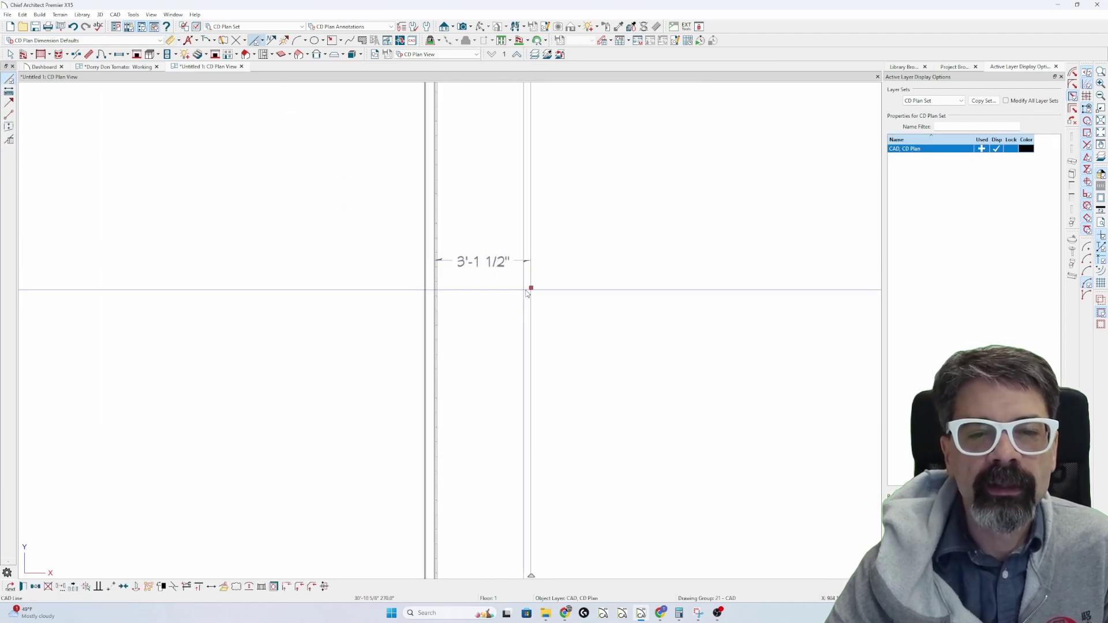
{"action": "left_click", "coordinate": [501, 263]}
{"action": "type", "text": "24"}
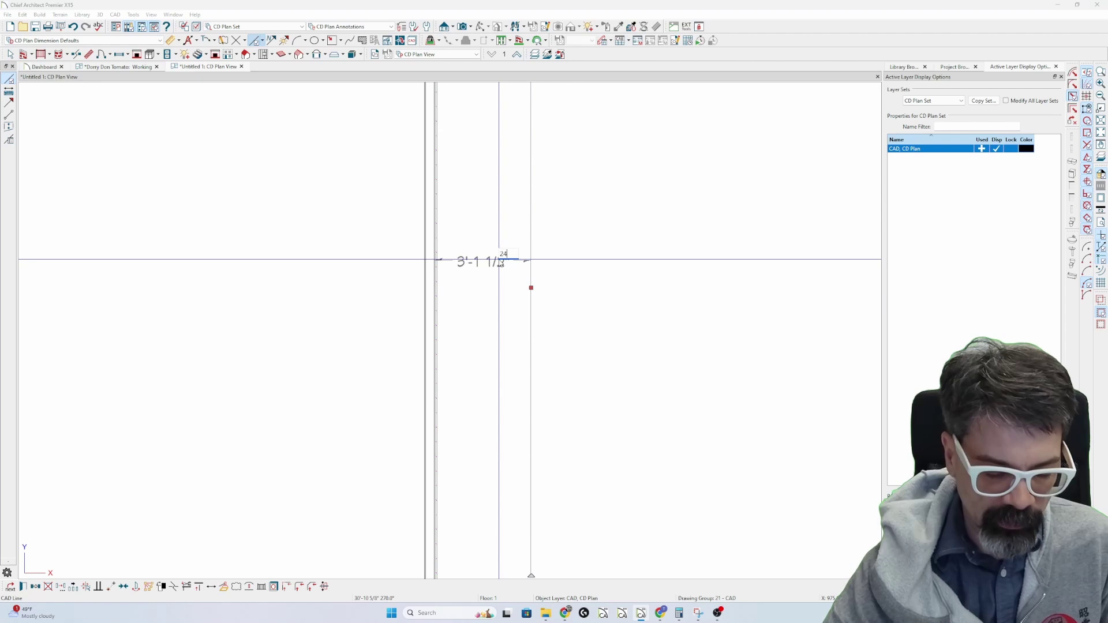
{"action": "key", "text": "Return"}
{"action": "key", "text": "Escape"}
Exclude CAD Objects from the Locate Manual settings of the CD Plan Dimension Defaults
{"action": "scroll", "coordinate": [603, 248], "scroll_direction": "down", "scroll_amount": 4}
{"action": "scroll", "coordinate": [602, 247], "scroll_direction": "down", "scroll_amount": 6}
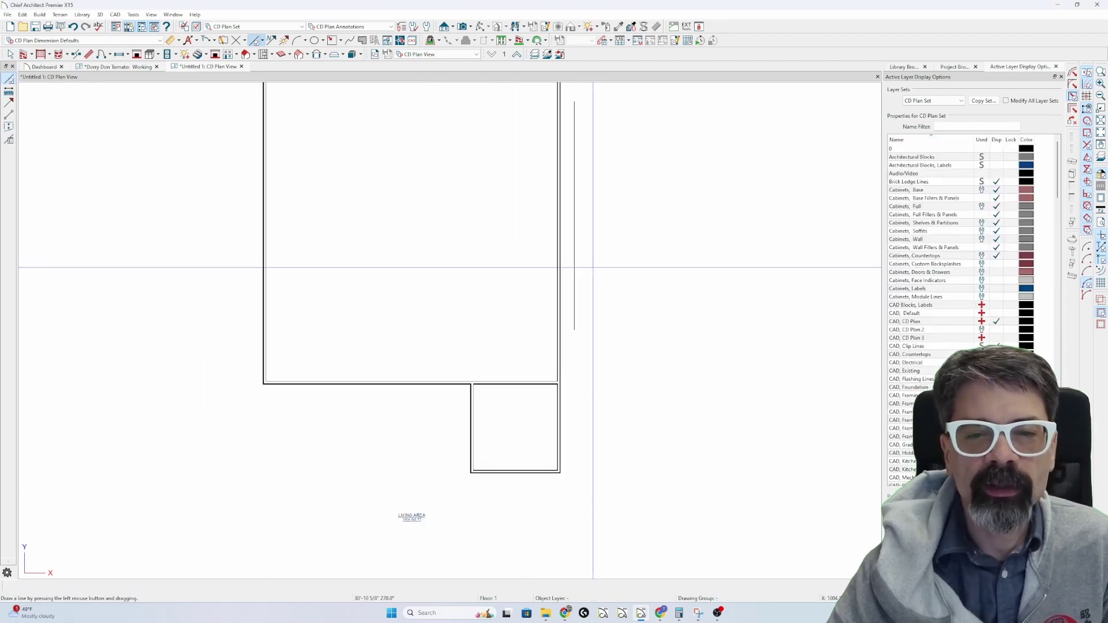
{"action": "middle_click_drag", "start_coordinate": [580, 271], "coordinate": [564, 354]}
{"action": "scroll", "coordinate": [563, 355], "scroll_direction": "down", "scroll_amount": 1}
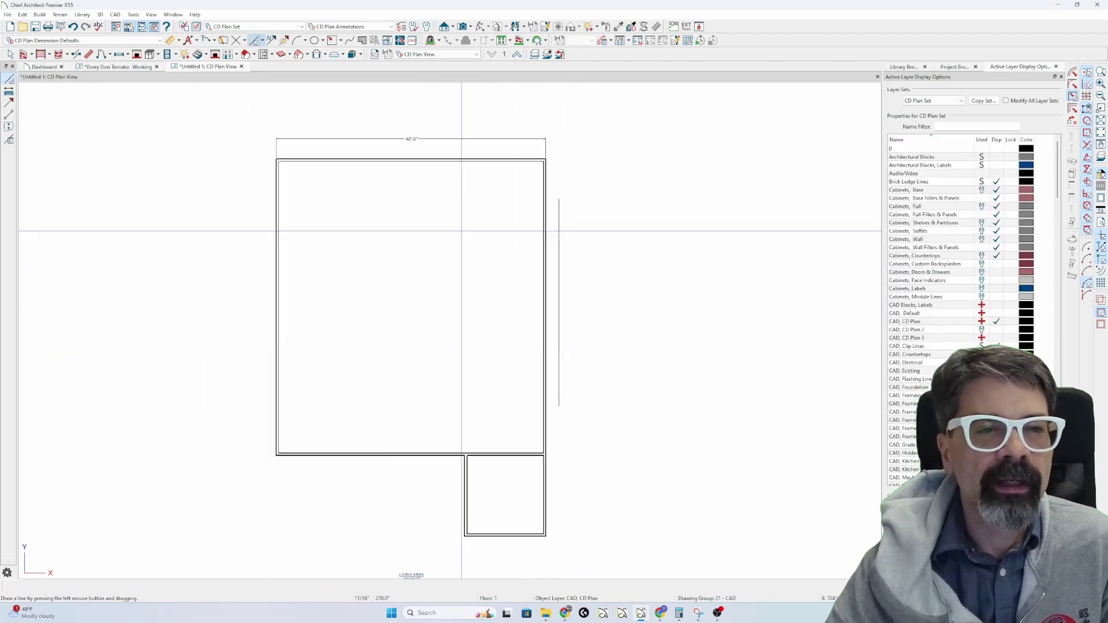
{"action": "double_click", "coordinate": [170, 40]}
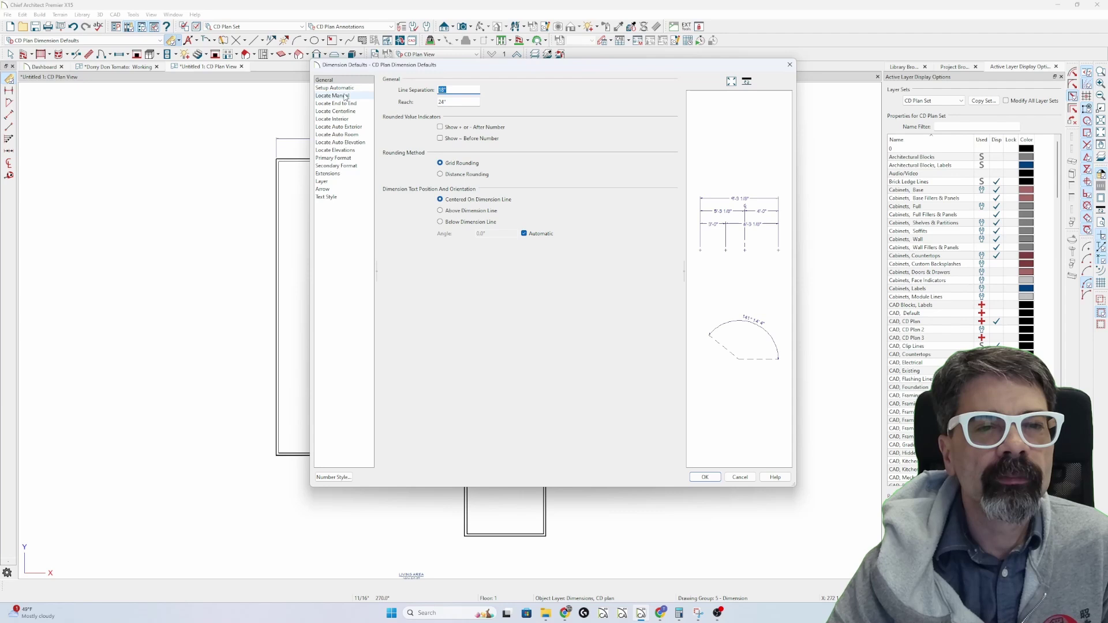
{"action": "left_click", "coordinate": [343, 95]}
{"action": "left_click", "coordinate": [430, 305]}
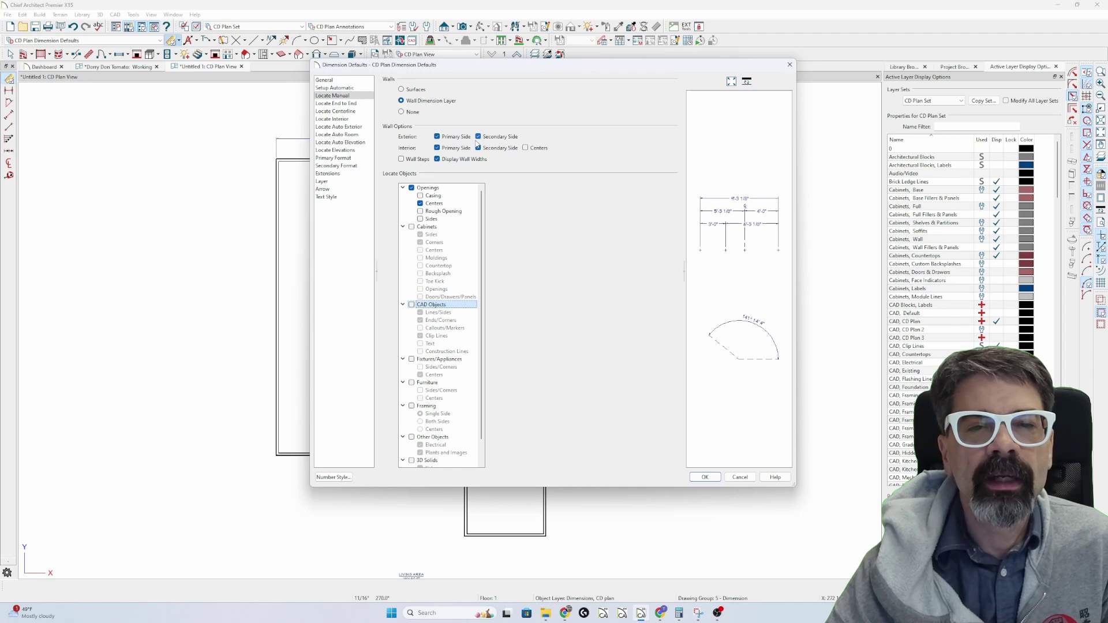
{"action": "key", "text": "Return"}
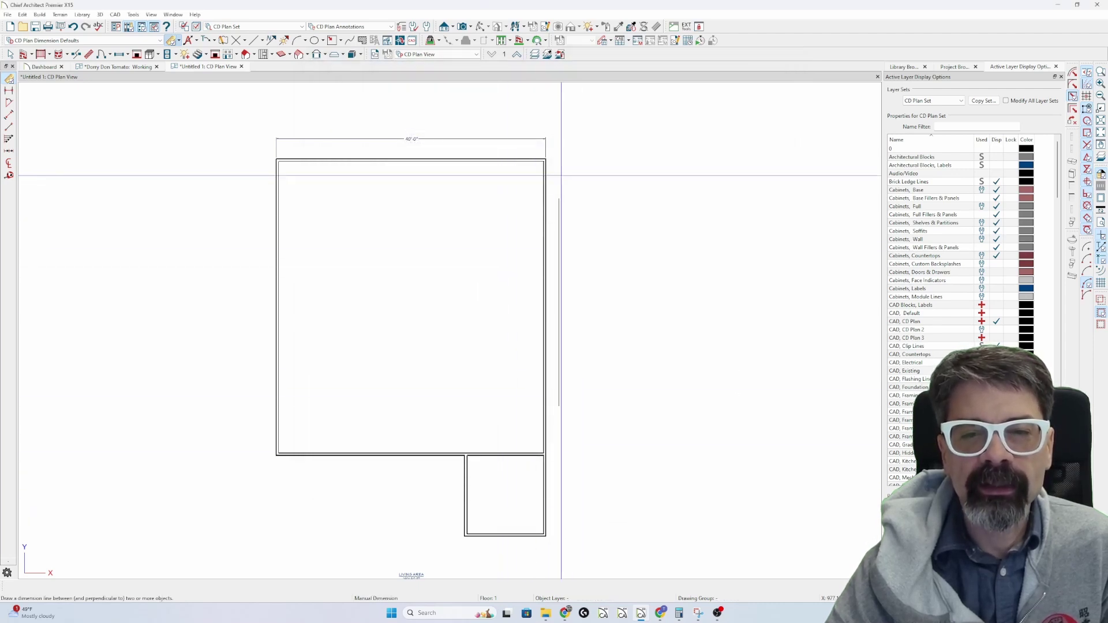
Try a full-height manual dimension just inside the 24-inch reference line beside the right exterior wall, and delete it
{"action": "scroll", "coordinate": [556, 239], "scroll_direction": "up", "scroll_amount": 2}
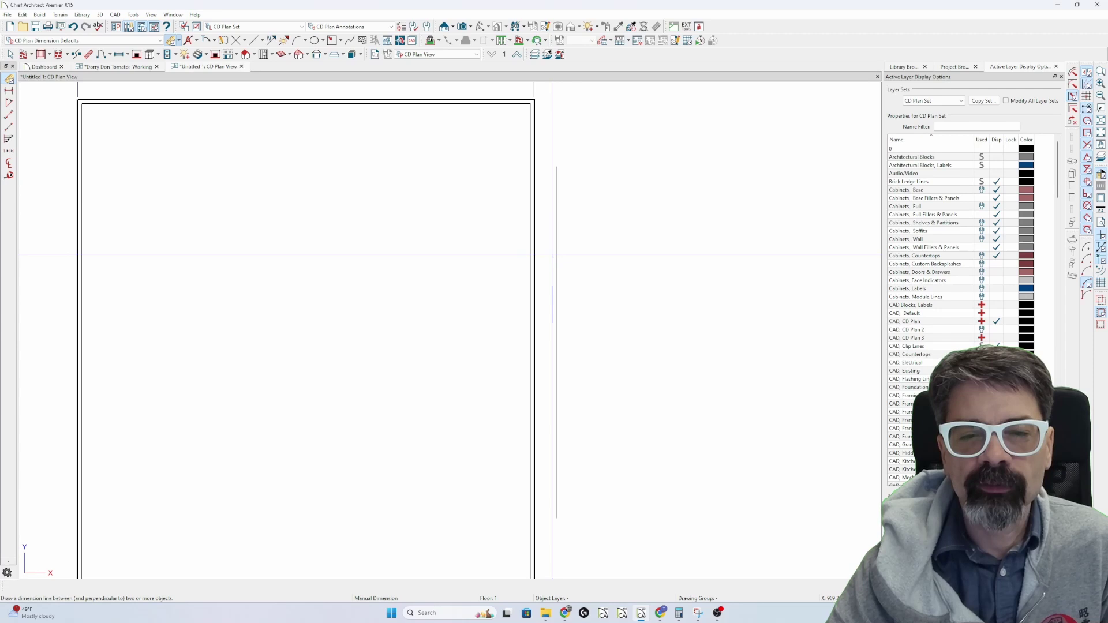
{"action": "scroll", "coordinate": [563, 152], "scroll_direction": "down", "scroll_amount": 3}
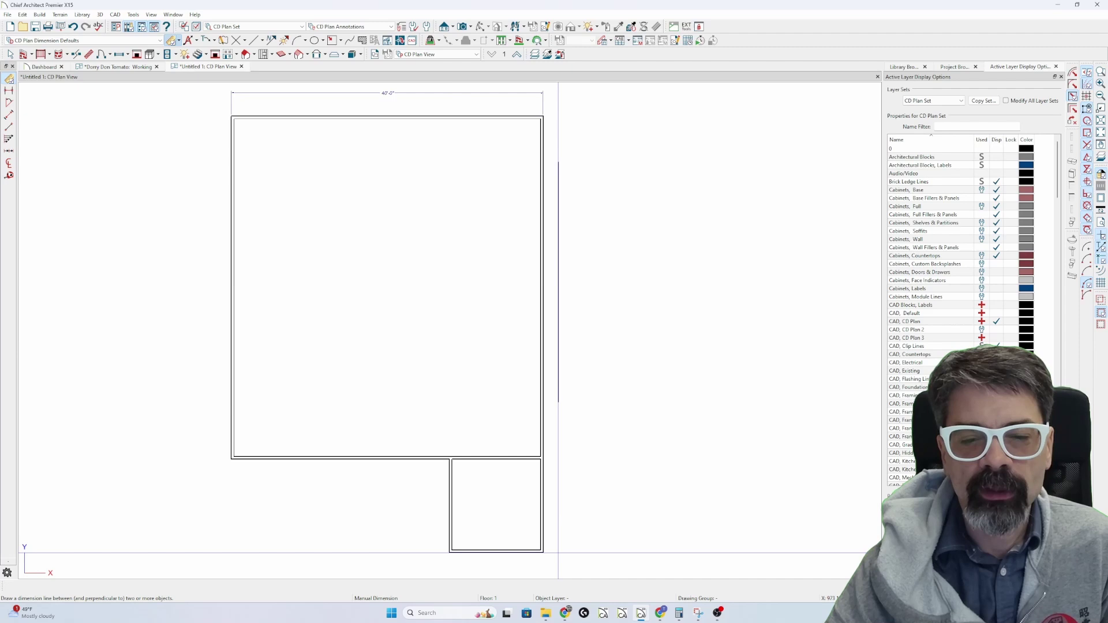
{"action": "left_click_drag", "start_coordinate": [556, 555], "coordinate": [542, 92]}
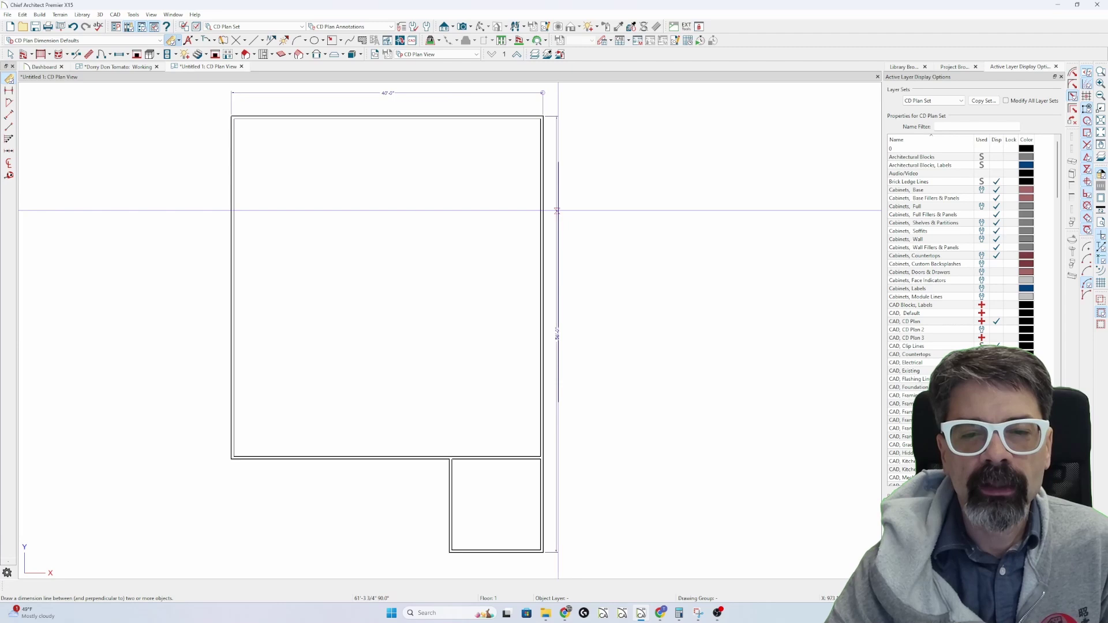
{"action": "left_click", "coordinate": [556, 145]}
{"action": "key", "text": "Delete"}
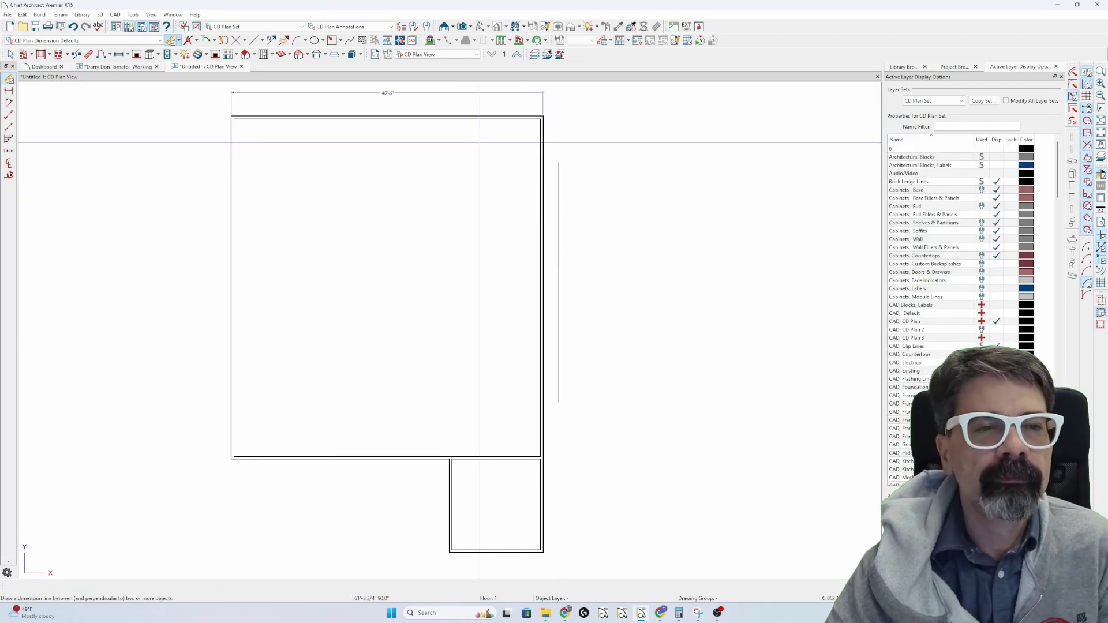
Review the dimension defaults and inspect the end of the wall between the main room and the small room
{"action": "double_click", "coordinate": [171, 41]}
{"action": "key", "text": "Return"}
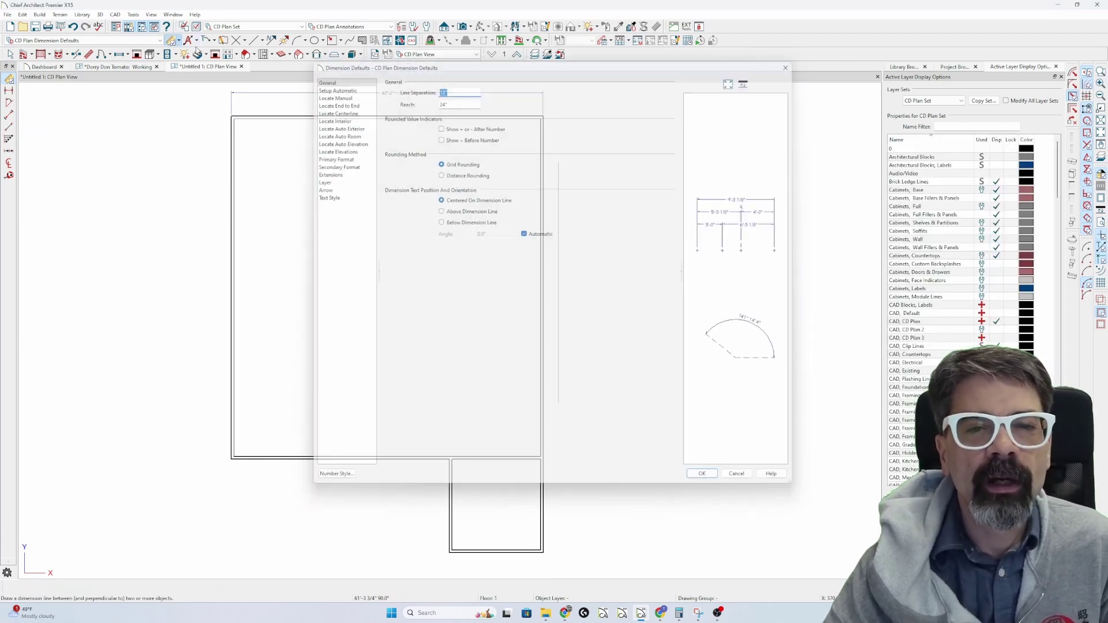
{"action": "scroll", "coordinate": [588, 518], "scroll_direction": "up", "scroll_amount": 3}
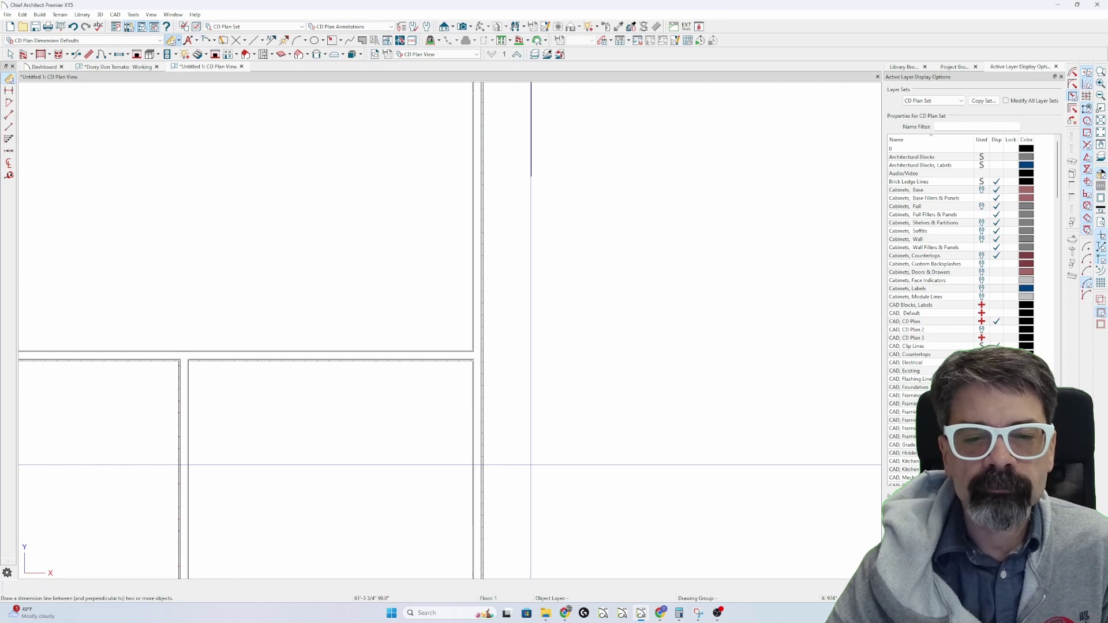
{"action": "left_click", "coordinate": [446, 358]}
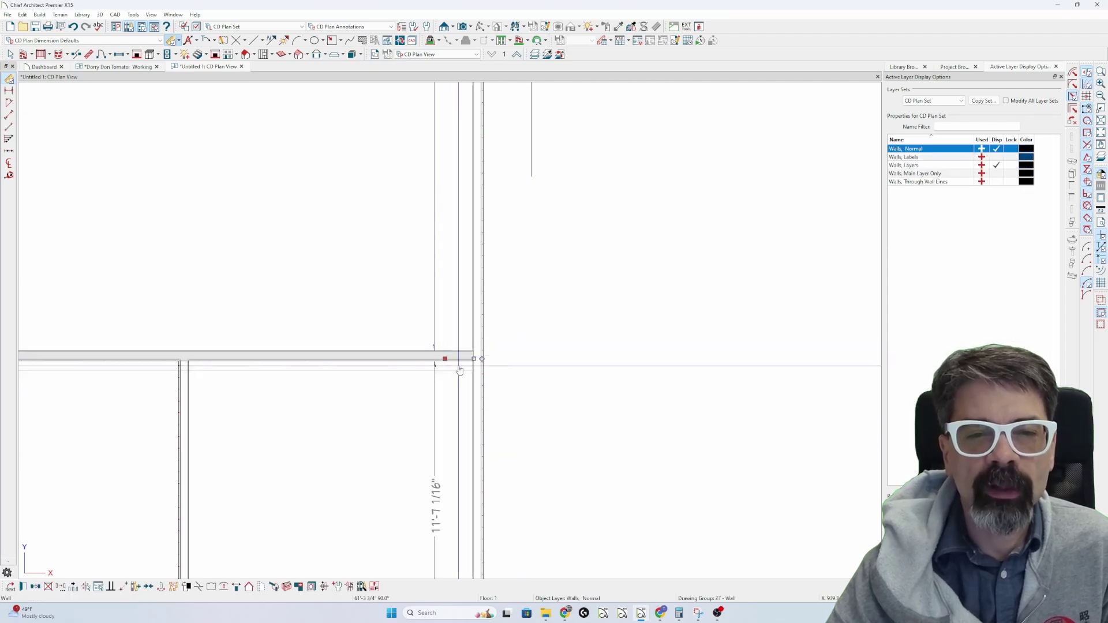
{"action": "key", "text": "Escape"}
Draw a manual dimension from above the plan to below it, outside the right exterior wall
{"action": "scroll", "coordinate": [506, 308], "scroll_direction": "down", "scroll_amount": 3}
{"action": "scroll", "coordinate": [527, 404], "scroll_direction": "down", "scroll_amount": 2}
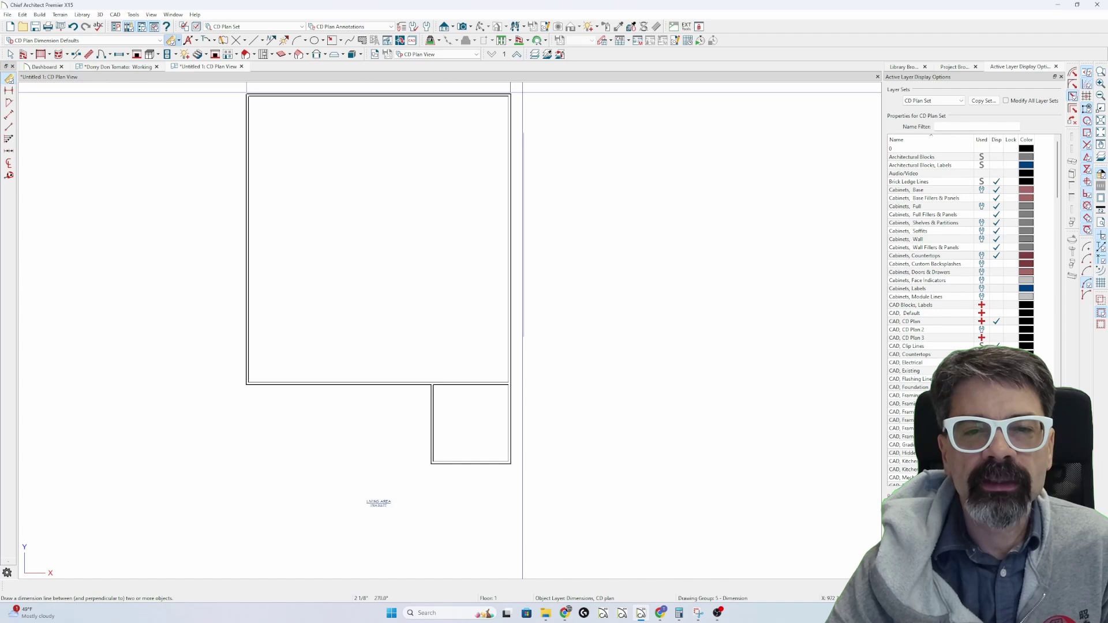
{"action": "mouse_move", "coordinate": [522, 93]}
{"action": "left_mouse_down"}
{"action": "mouse_move", "coordinate": [540, 240]}
{"action": "mouse_move", "coordinate": [539, 508]}
{"action": "left_mouse_up"}
Draw a short vertical line at the dividing wall's right end and offset it 24 inches horizontally outward
{"action": "scroll", "coordinate": [539, 420], "scroll_direction": "up", "scroll_amount": 4}
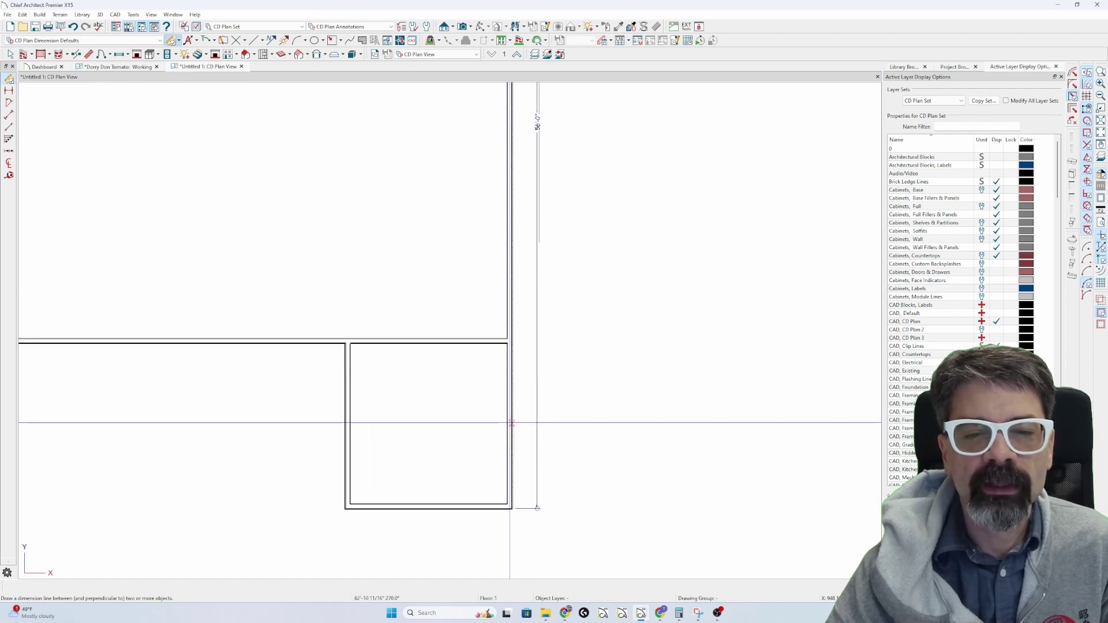
{"action": "scroll", "coordinate": [502, 317], "scroll_direction": "up", "scroll_amount": 1}
{"action": "key", "text": "l"}
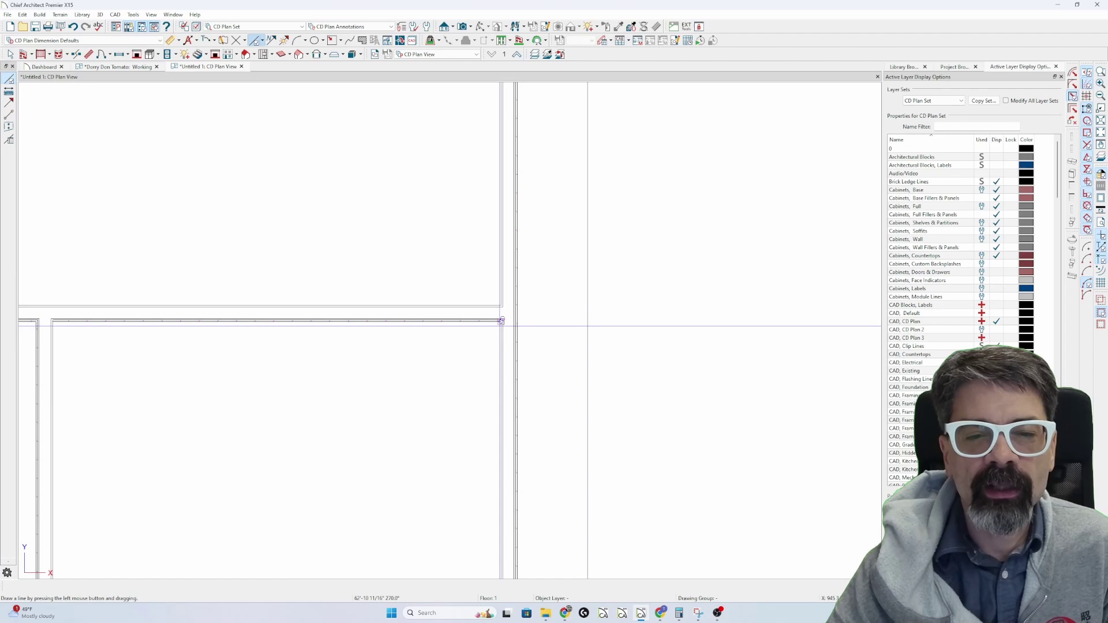
{"action": "mouse_move", "coordinate": [503, 381]}
{"action": "left_mouse_down"}
{"action": "mouse_move", "coordinate": [503, 282]}
{"action": "mouse_move", "coordinate": [518, 300]}
{"action": "left_mouse_up"}
{"action": "key", "text": "Tab"}
{"action": "type", "text": "2"}
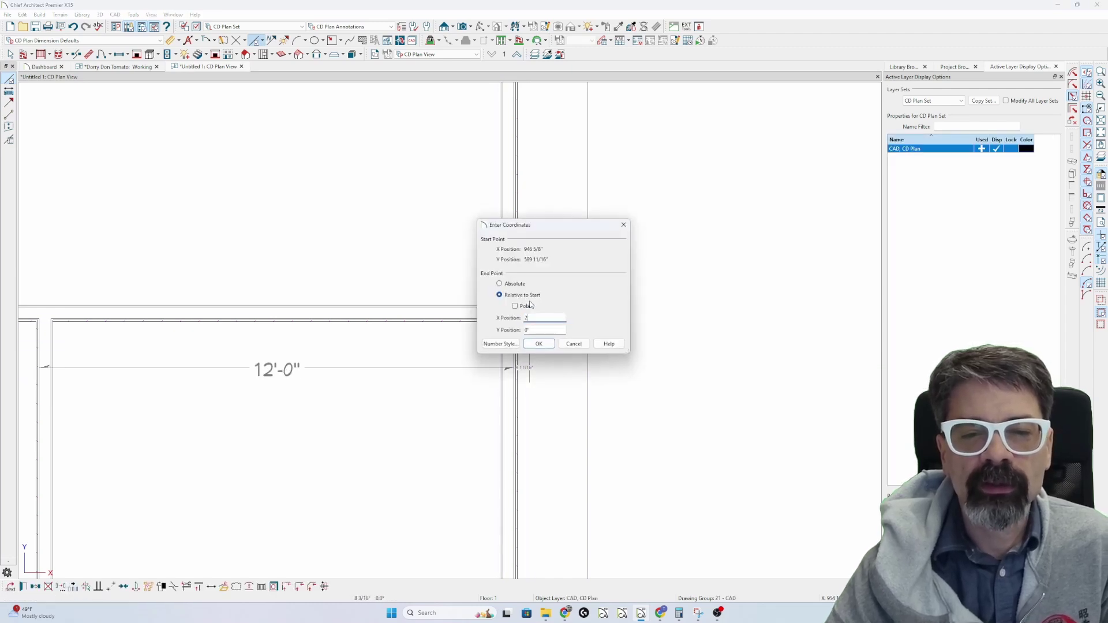
{"action": "type", "text": "4"}
{"action": "key", "text": "Return"}
{"action": "key", "text": "Escape"}
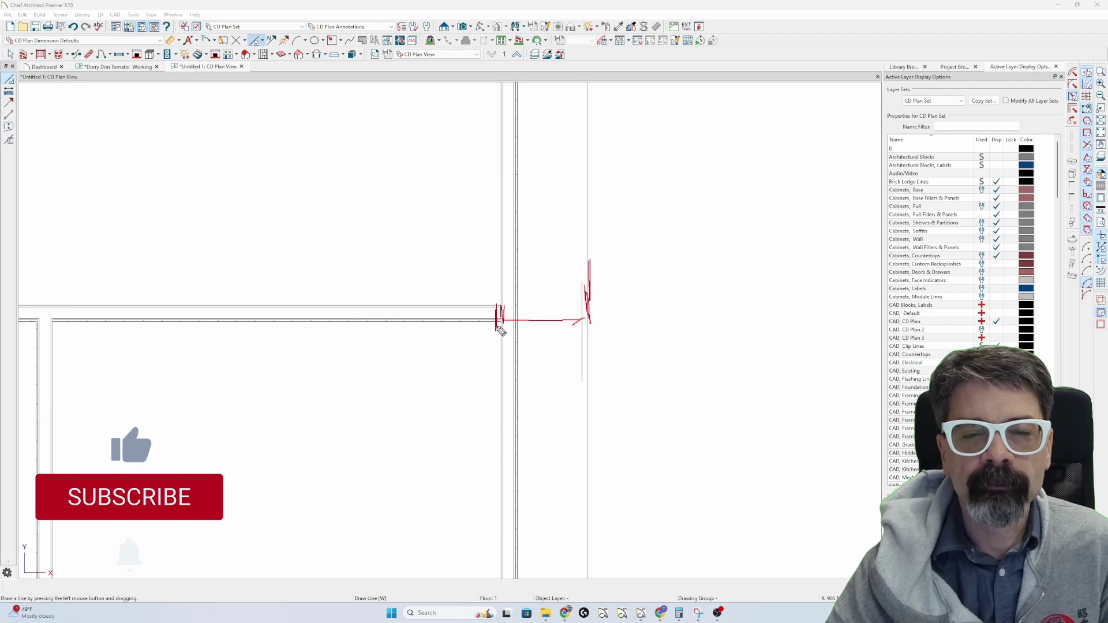
Try a manual dimension from below the plan upward, slightly inside the short reference line, and delete it
{"action": "scroll", "coordinate": [500, 330], "scroll_direction": "down", "scroll_amount": 5}
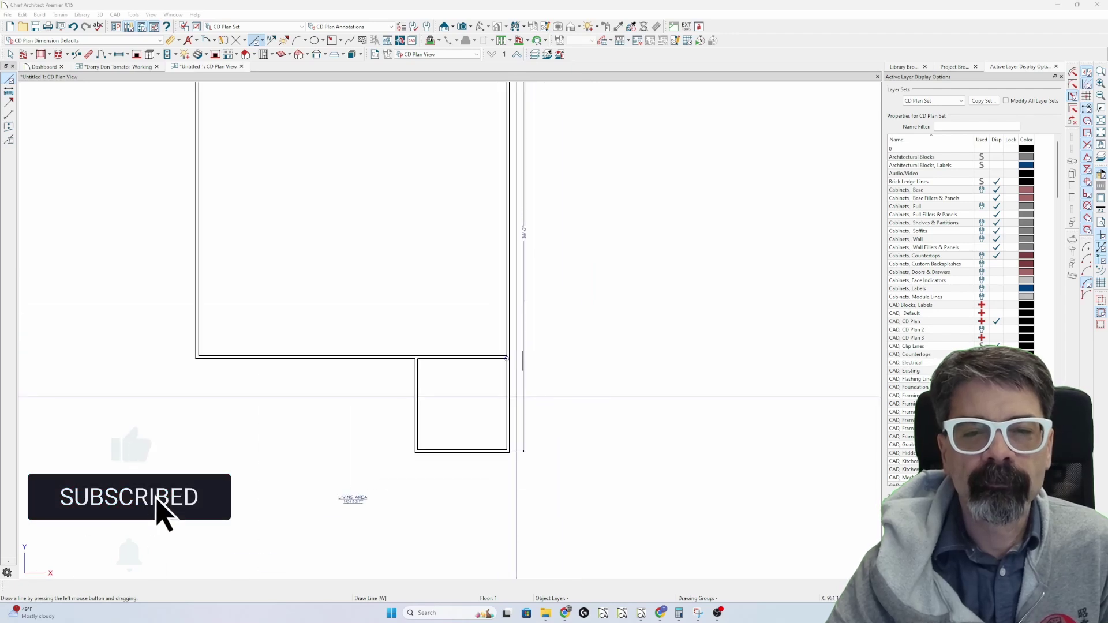
{"action": "scroll", "coordinate": [522, 404], "scroll_direction": "down", "scroll_amount": 1}
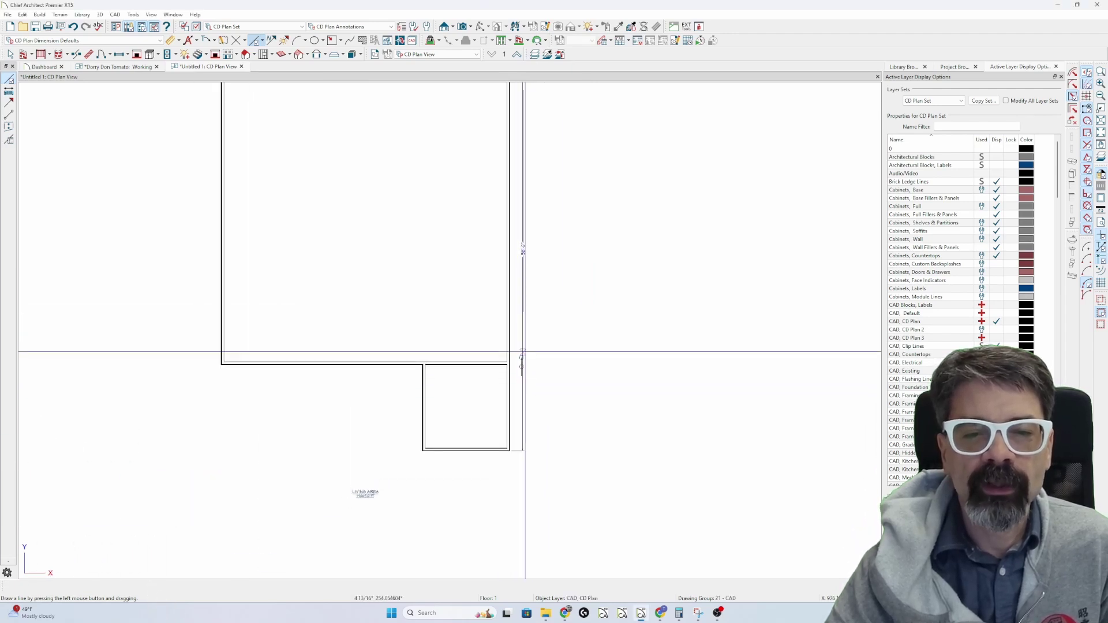
{"action": "left_click", "coordinate": [171, 40]}
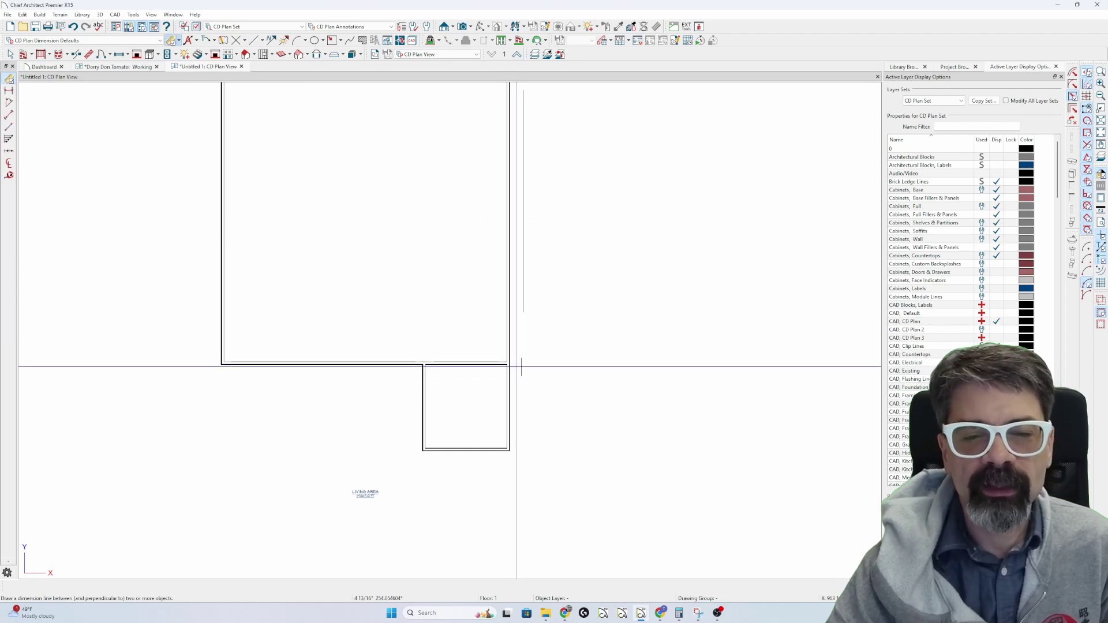
{"action": "left_click_drag", "start_coordinate": [520, 454], "coordinate": [520, 87]}
{"action": "scroll", "coordinate": [518, 234], "scroll_direction": "down", "scroll_amount": 3}
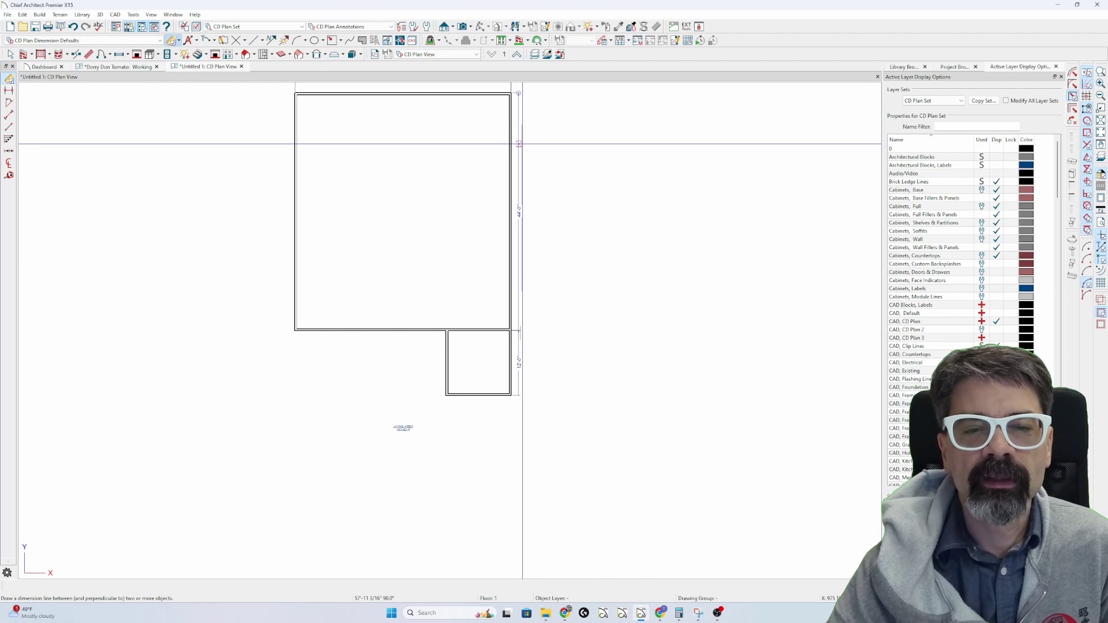
{"action": "scroll", "coordinate": [518, 324], "scroll_direction": "up", "scroll_amount": 1}
{"action": "scroll", "coordinate": [518, 331], "scroll_direction": "up", "scroll_amount": 2}
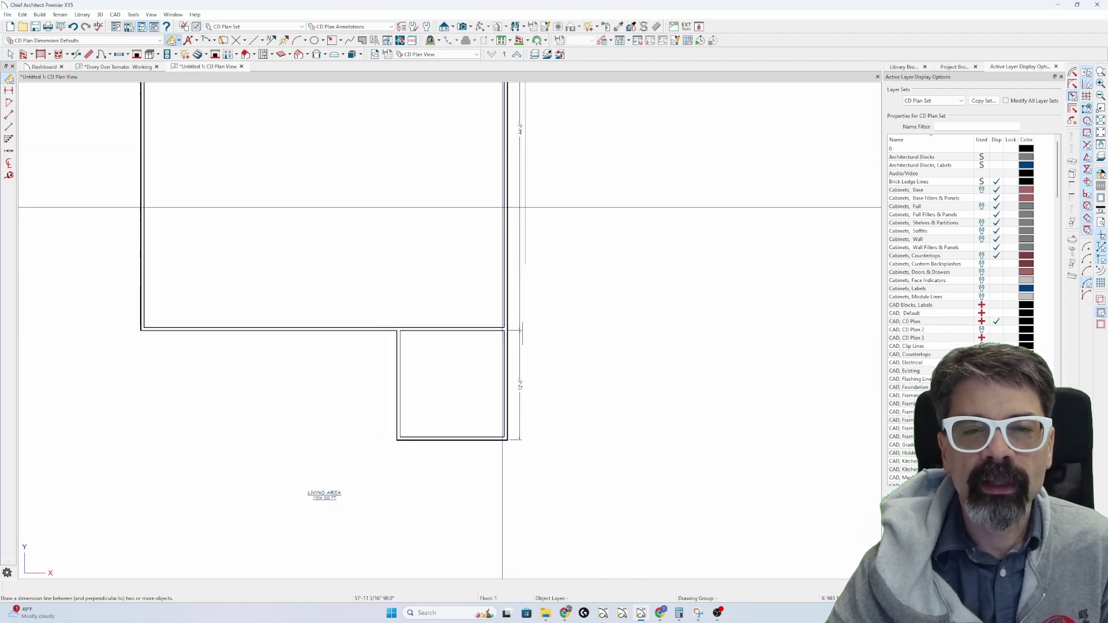
{"action": "left_click", "coordinate": [520, 202]}
{"action": "key", "text": "Delete"}
Try another manual dimension starting above the plan and running down beside the right exterior wall
{"action": "scroll", "coordinate": [527, 344], "scroll_direction": "down", "scroll_amount": 4}
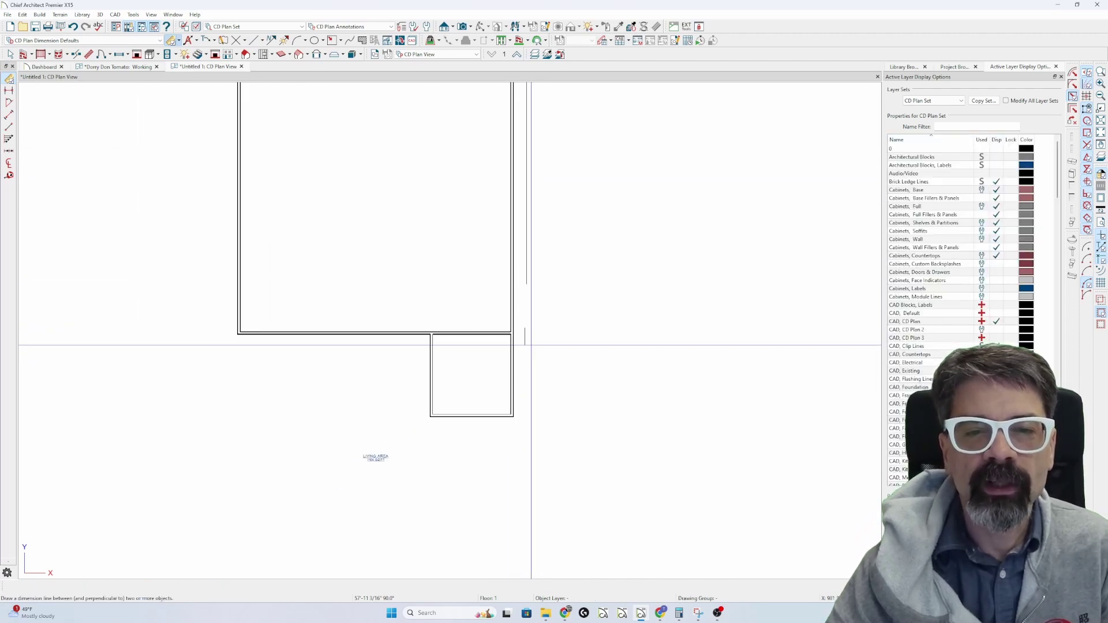
{"action": "middle_click_drag", "start_coordinate": [525, 212], "coordinate": [499, 271]}
{"action": "left_click_drag", "start_coordinate": [506, 125], "coordinate": [506, 126]}
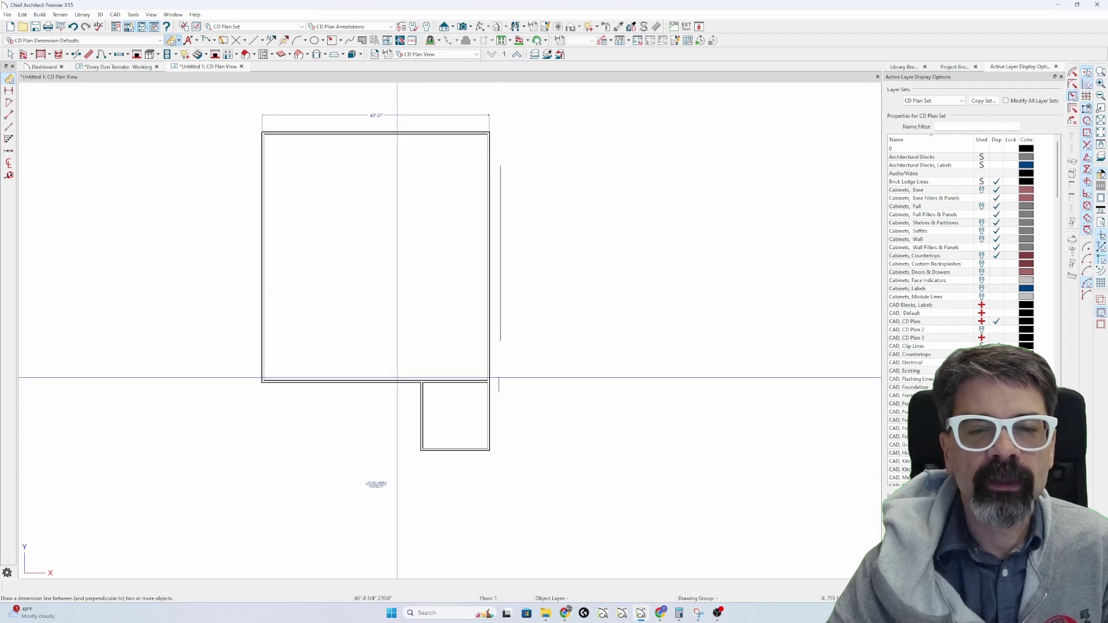
Set the general reach in the CD Plan dimension defaults to 36 inches
{"action": "double_click", "coordinate": [171, 40]}
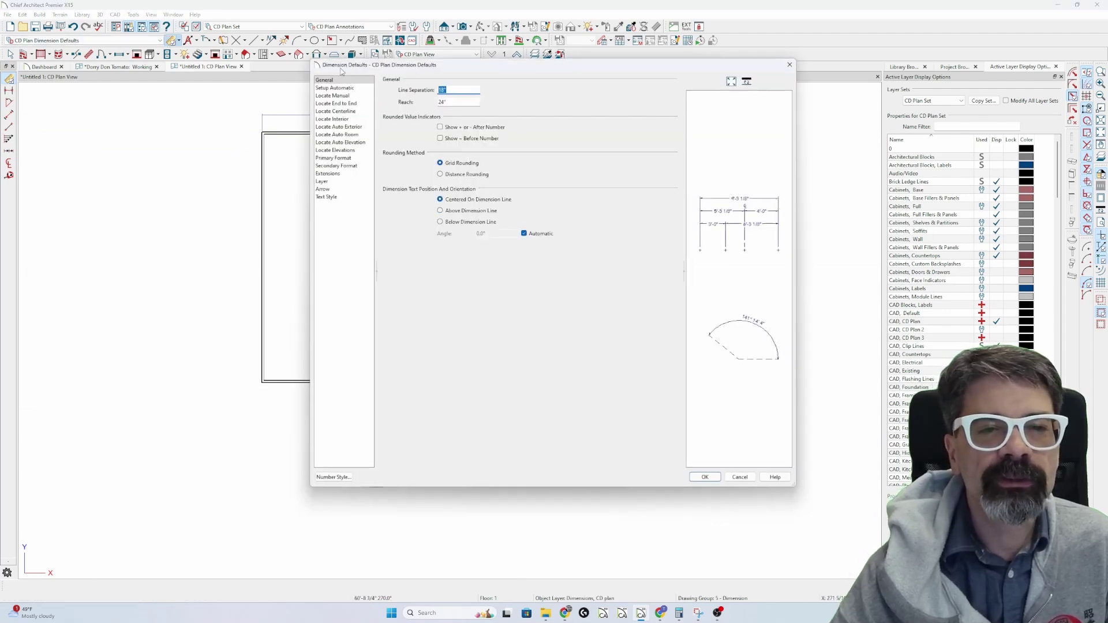
{"action": "double_click", "coordinate": [442, 102]}
{"action": "type", "text": "1"}
{"action": "key", "text": "Return"}
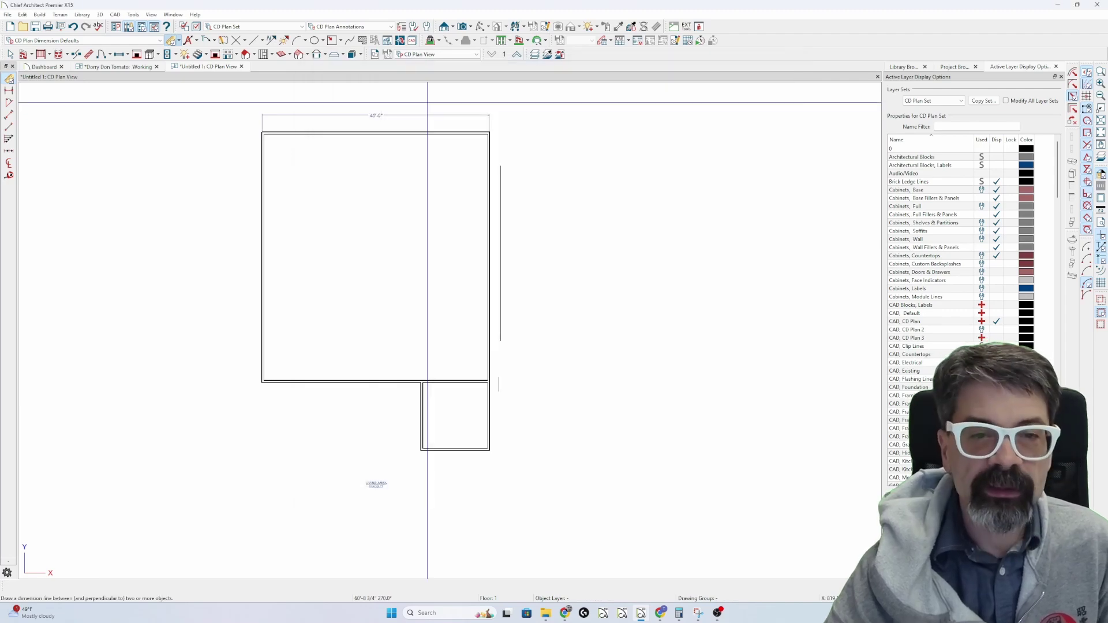
Try a manual dimension from above the plan down beside the right exterior wall with the new reach, and delete it
{"action": "key", "text": "l"}
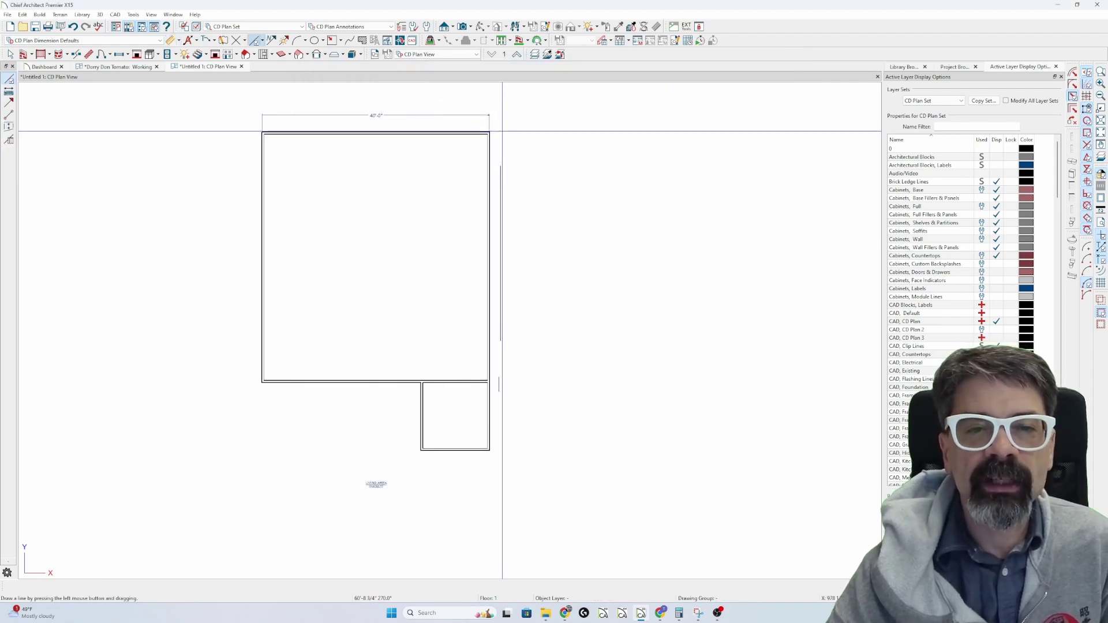
{"action": "key", "text": "ctrl+l"}
{"action": "key", "text": "Escape"}
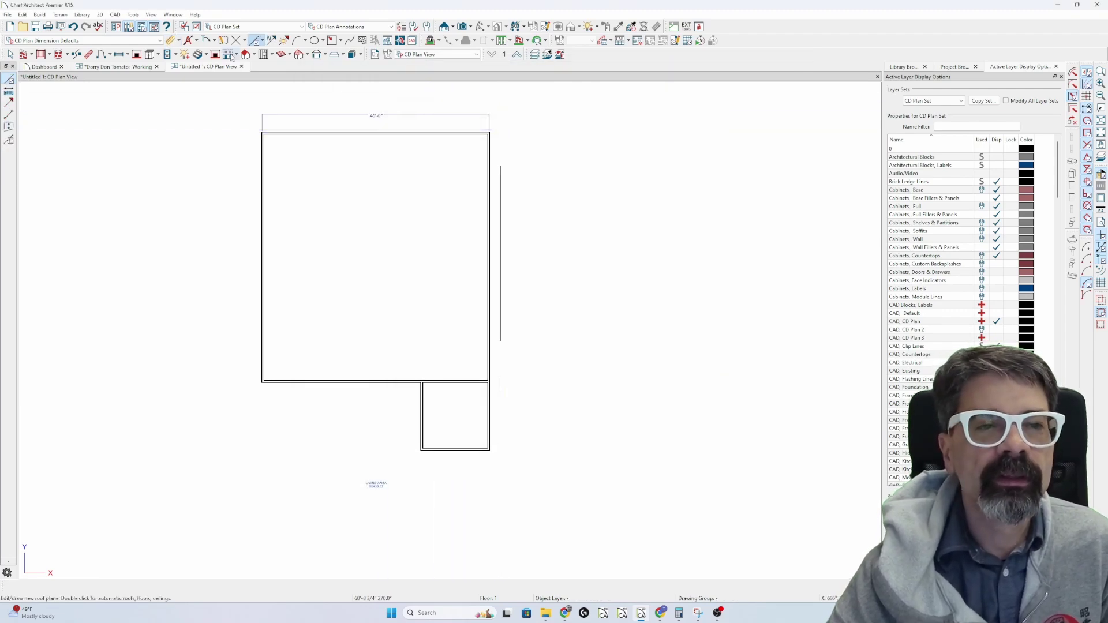
{"action": "left_click", "coordinate": [171, 42]}
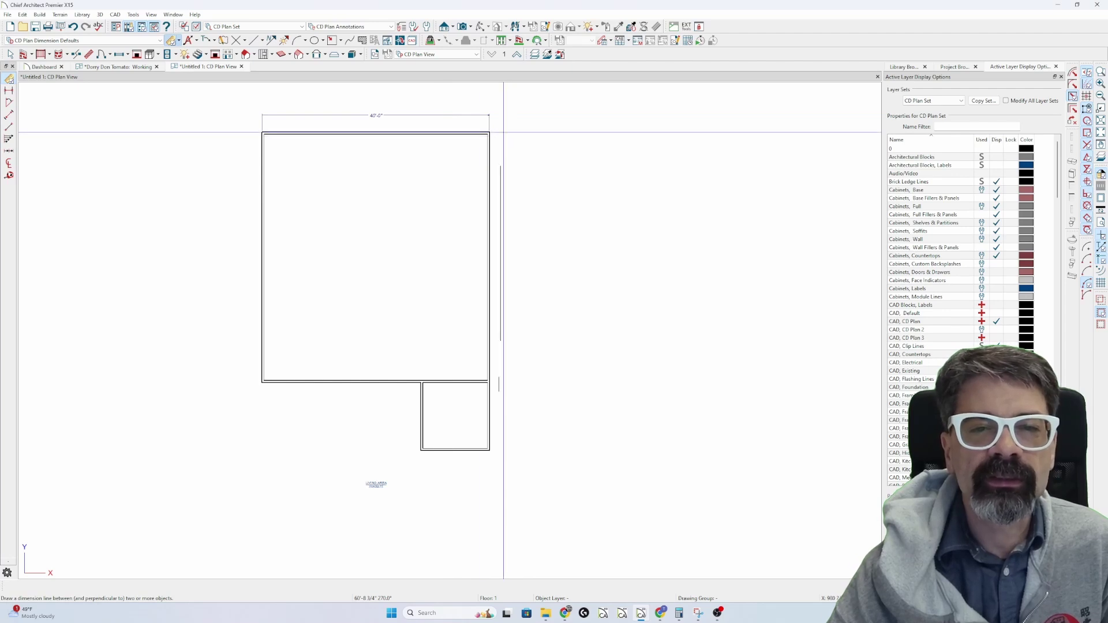
{"action": "left_click_drag", "start_coordinate": [503, 128], "coordinate": [495, 428]}
{"action": "key", "text": "Delete"}
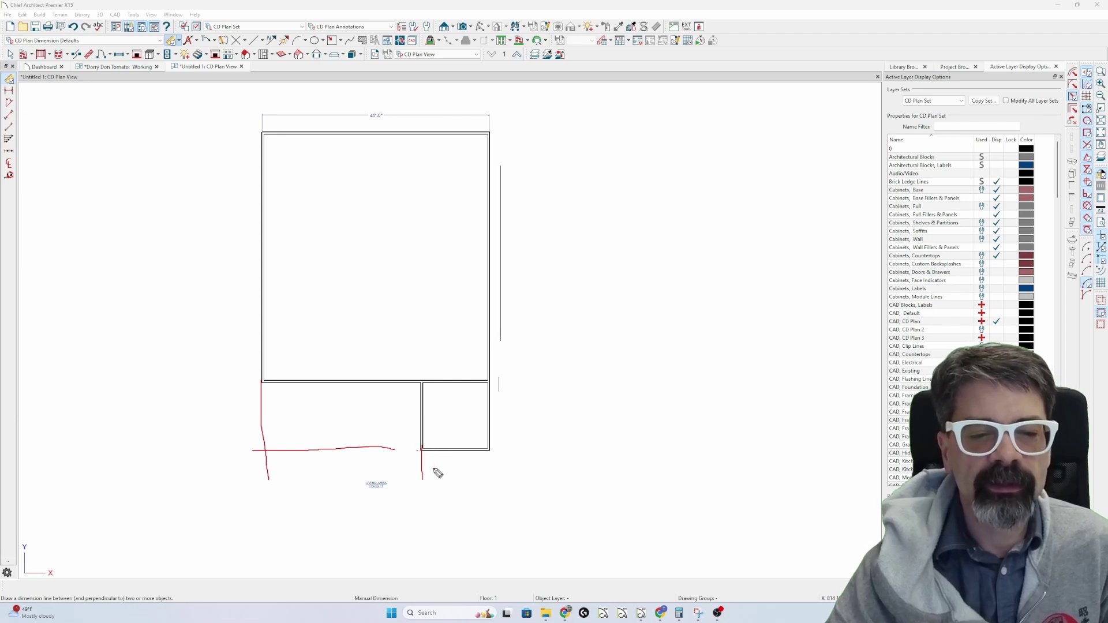
Set the exterior reach for automatic dimensions to 28 feet and generate the automatic exterior dimensions
{"action": "key", "text": "e"}
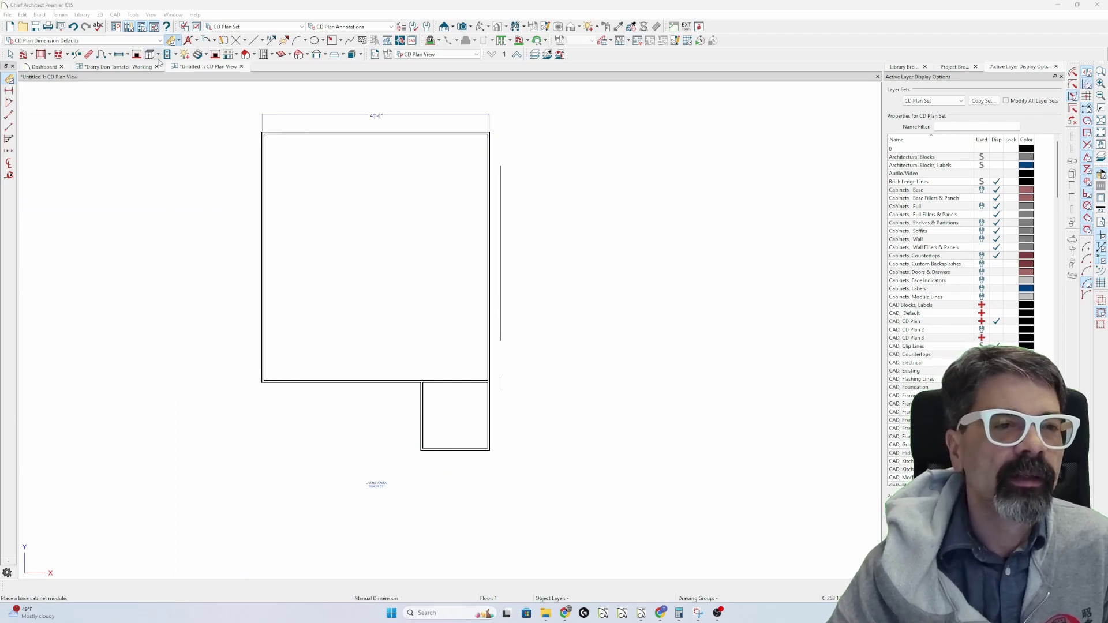
{"action": "double_click", "coordinate": [173, 41]}
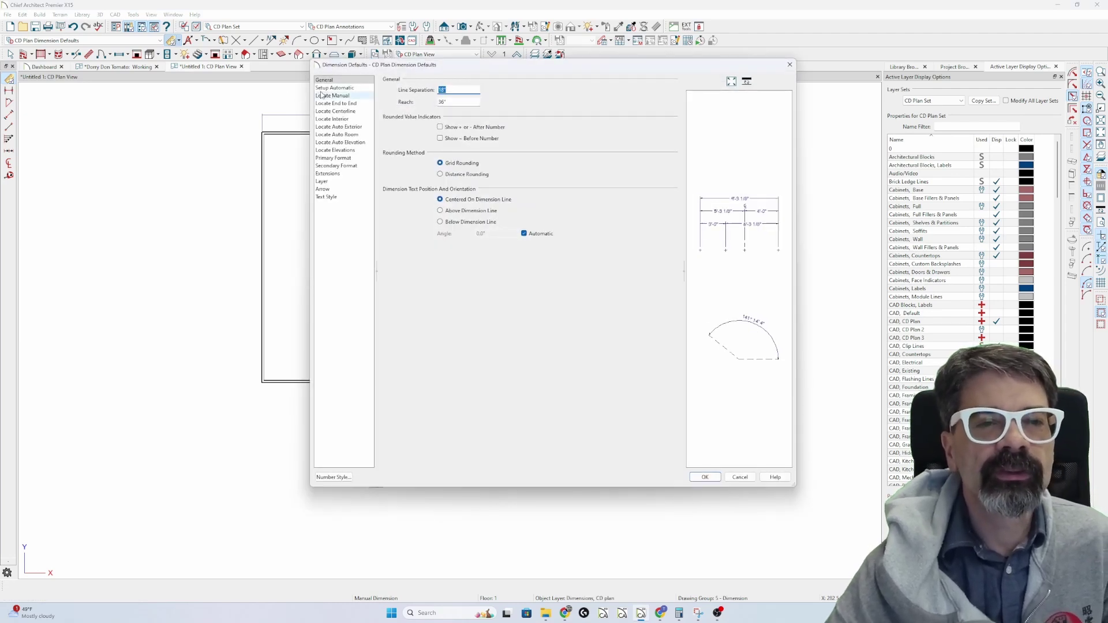
{"action": "left_click", "coordinate": [329, 88]}
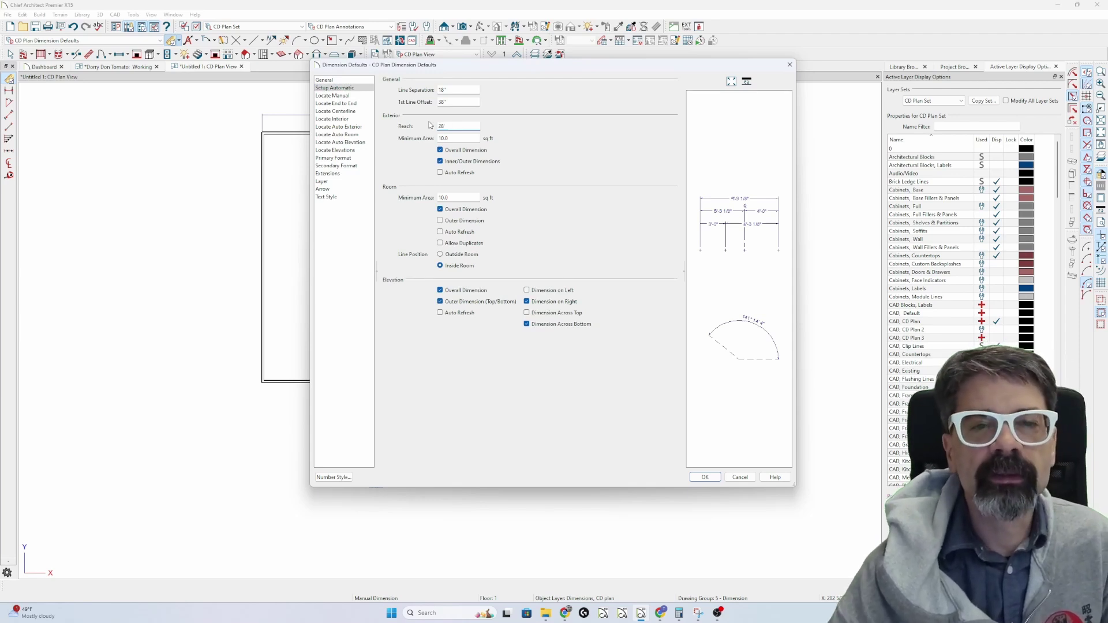
{"action": "left_click", "coordinate": [706, 478]}
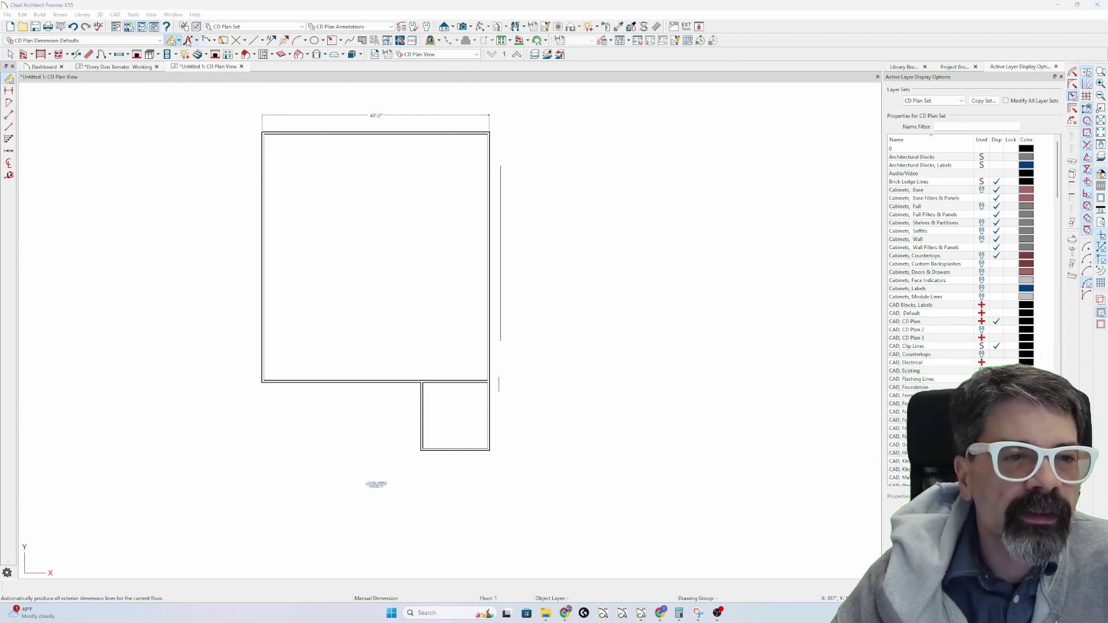
{"action": "left_click", "coordinate": [188, 42]}
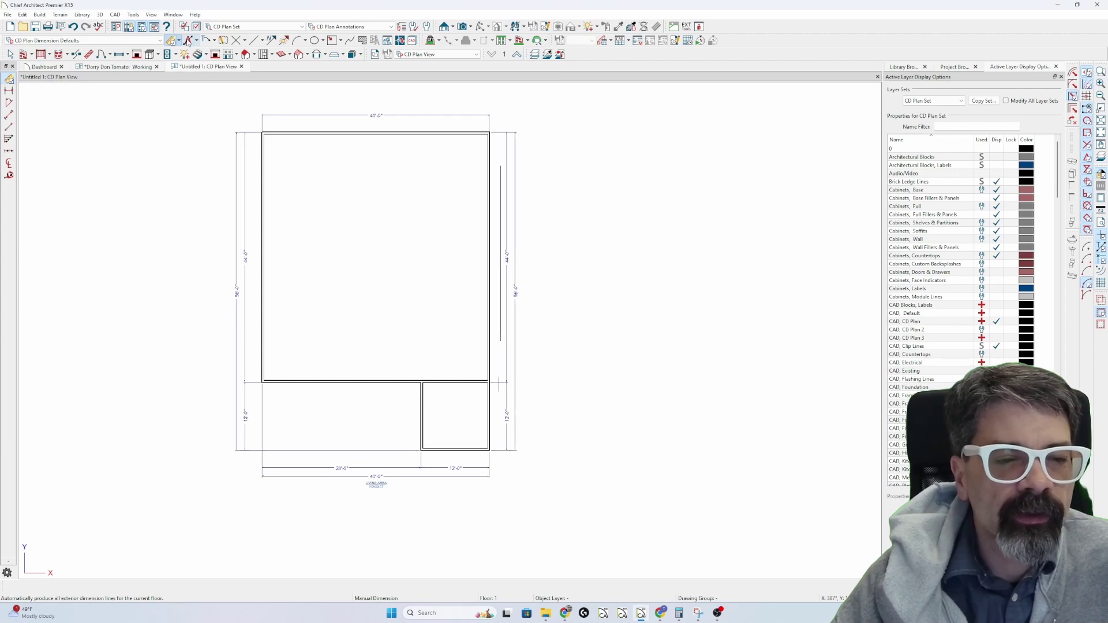
{"action": "left_click", "coordinate": [245, 393]}
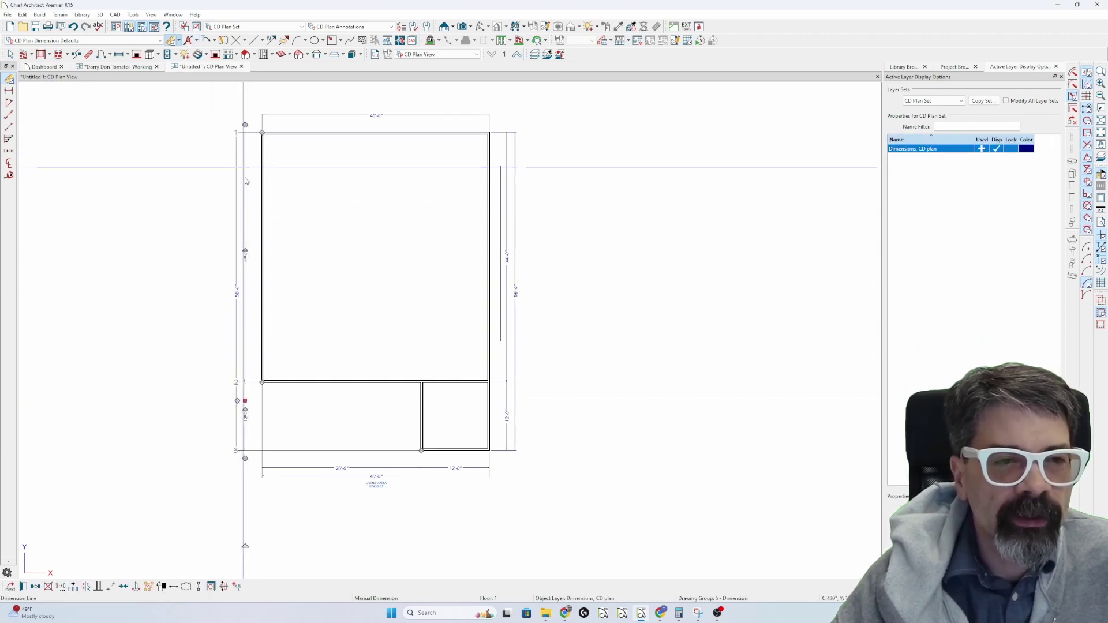
Set the exterior reach for automatic dimensions to 24 inches and regenerate the automatic exterior dimensions
{"action": "double_click", "coordinate": [171, 40]}
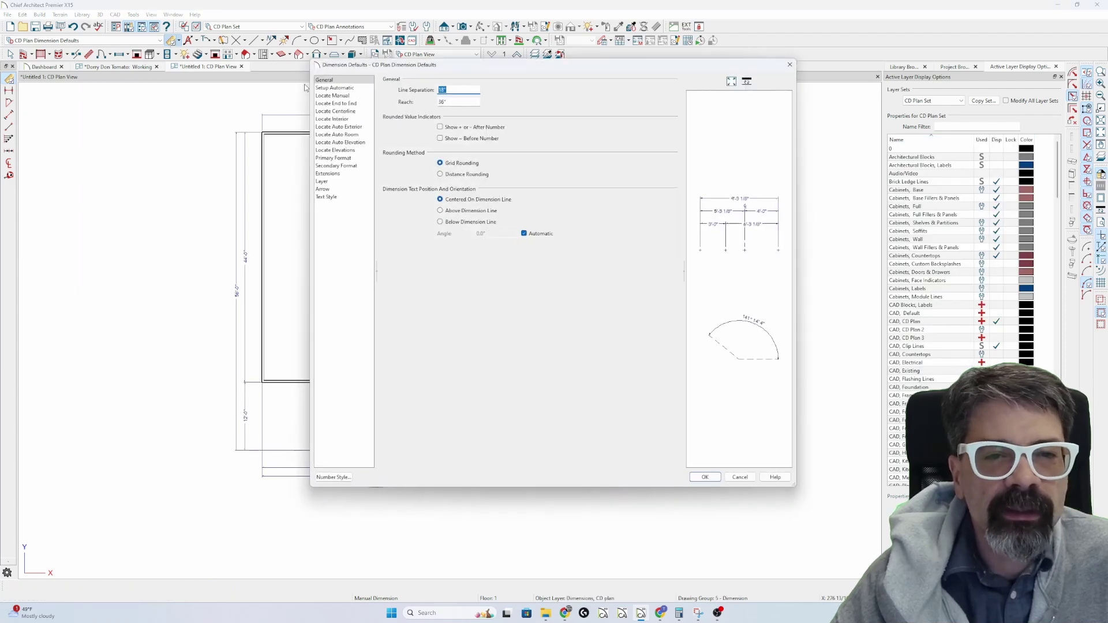
{"action": "left_click", "coordinate": [354, 87]}
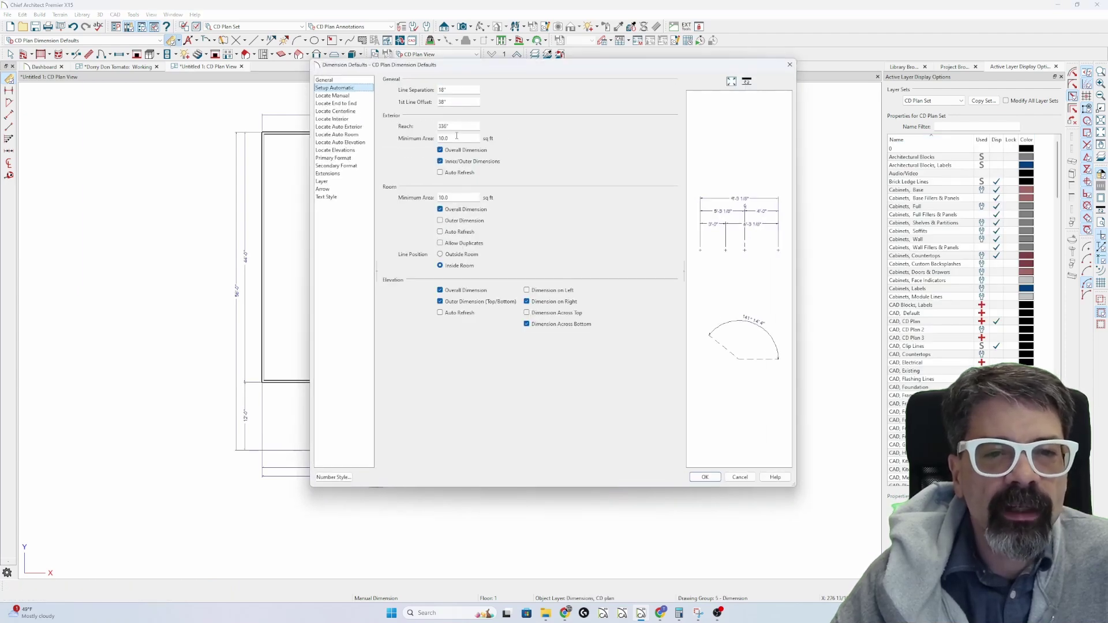
{"action": "left_click_drag", "start_coordinate": [459, 126], "coordinate": [412, 126]}
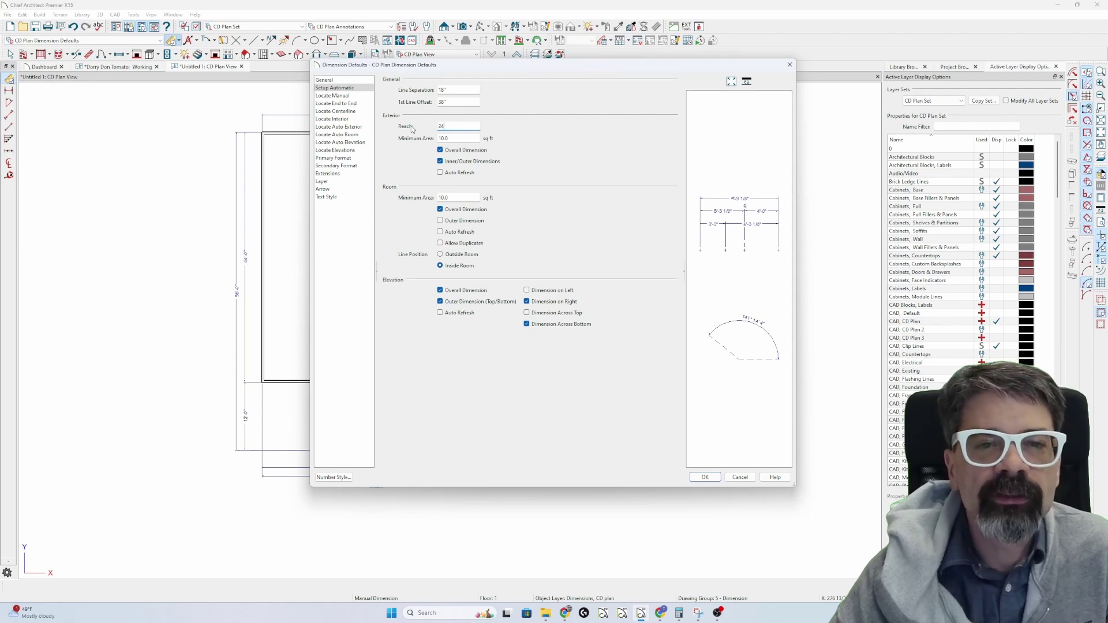
{"action": "type", "text": "24"}
{"action": "key", "text": "Return"}
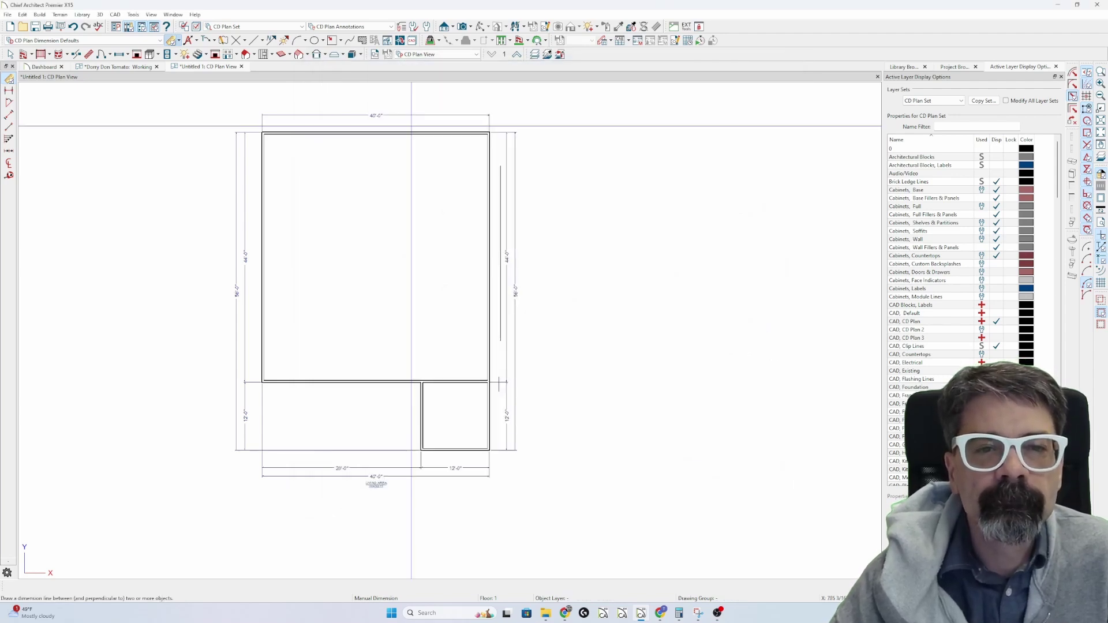
{"action": "left_click", "coordinate": [189, 43]}
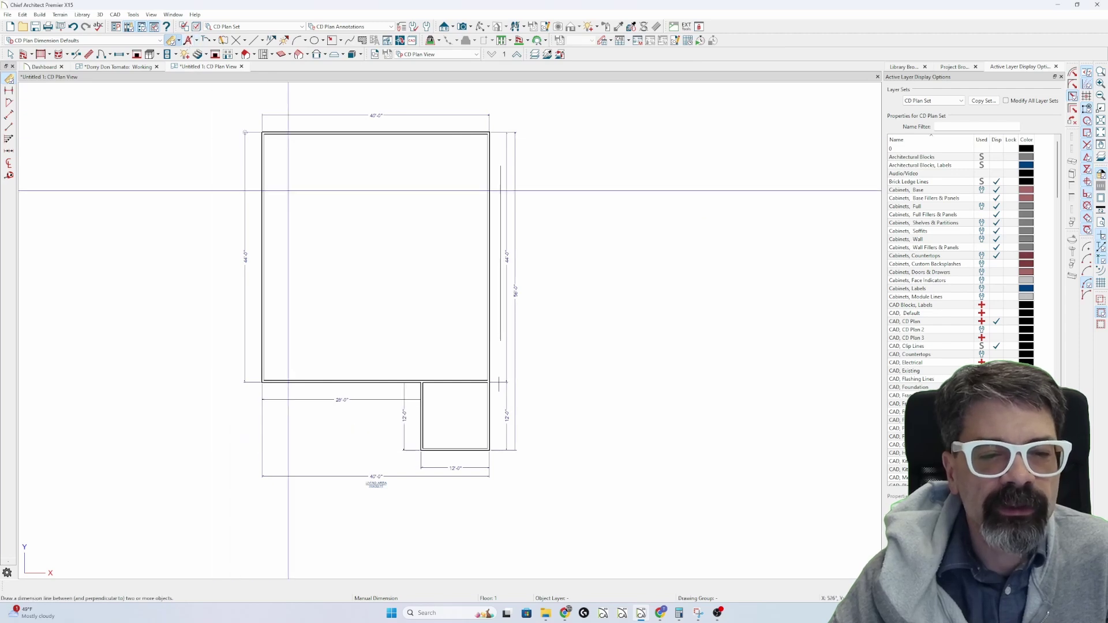
Examine where the automatic exterior dimensions are placed around the recess beside the small lower room
{"action": "scroll", "coordinate": [401, 469], "scroll_direction": "up", "scroll_amount": 2}
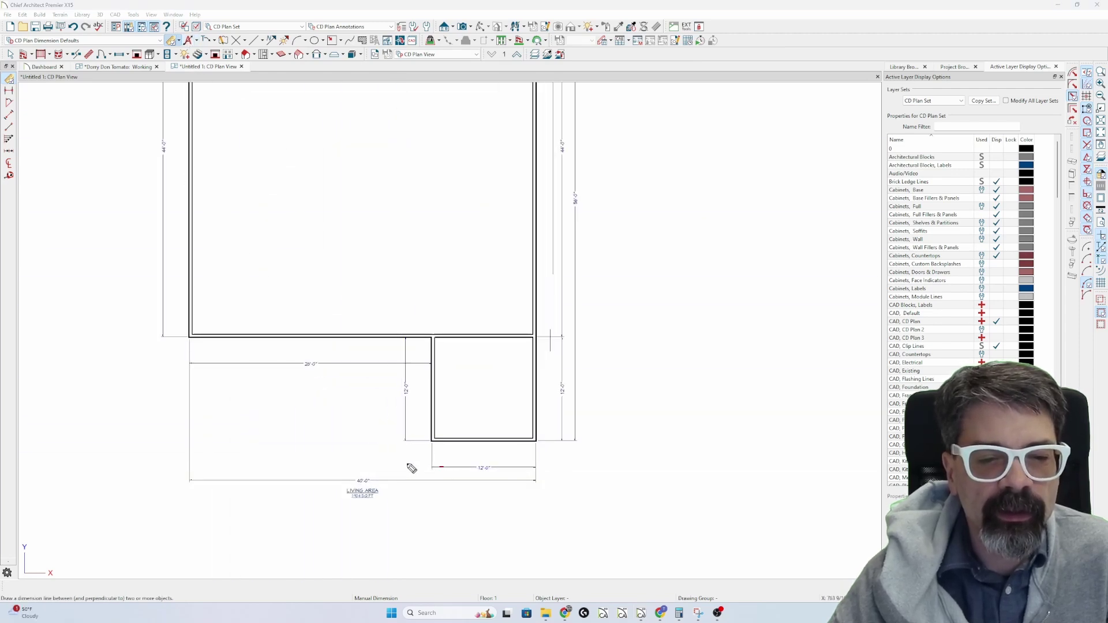
{"action": "mouse_move", "coordinate": [358, 360]}
{"action": "left_mouse_down"}
{"action": "mouse_move", "coordinate": [303, 386]}
{"action": "mouse_move", "coordinate": [326, 360]}
{"action": "left_mouse_up"}
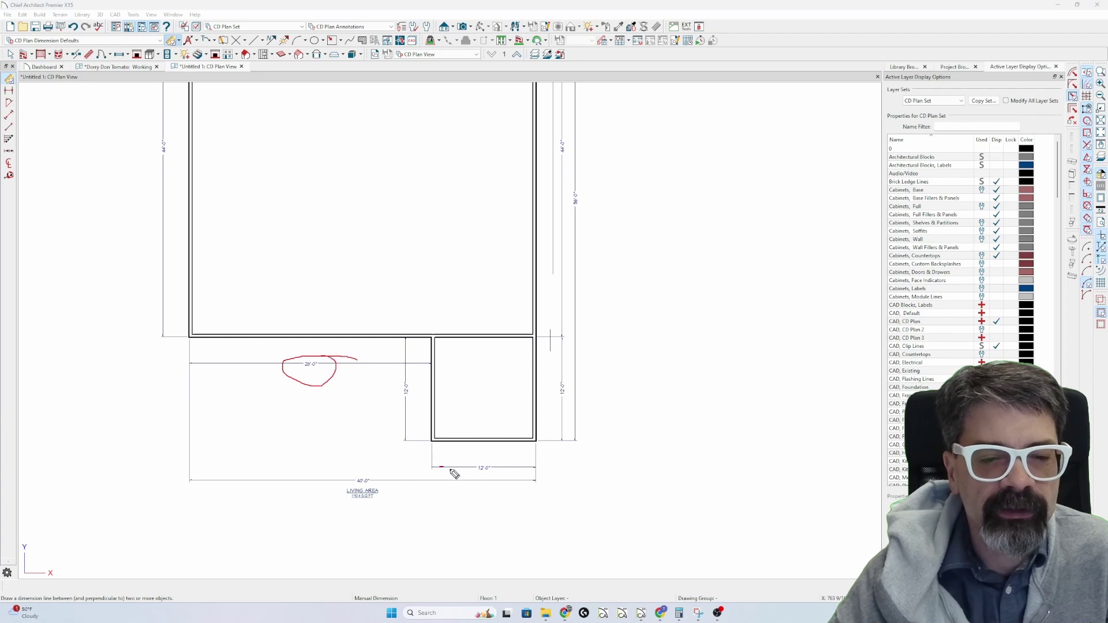
{"action": "left_click_drag", "start_coordinate": [450, 470], "coordinate": [237, 471]}
{"action": "mouse_move", "coordinate": [405, 444]}
{"action": "left_mouse_down"}
{"action": "mouse_move", "coordinate": [405, 342]}
{"action": "mouse_move", "coordinate": [414, 409]}
{"action": "left_mouse_up"}
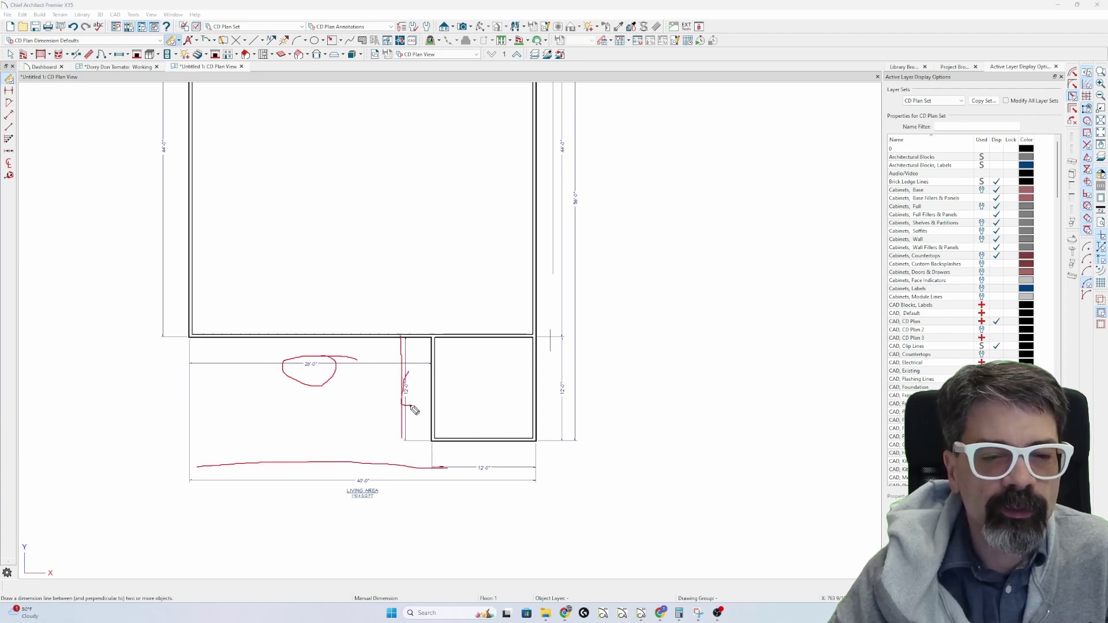
{"action": "left_click_drag", "start_coordinate": [164, 333], "coordinate": [161, 439]}
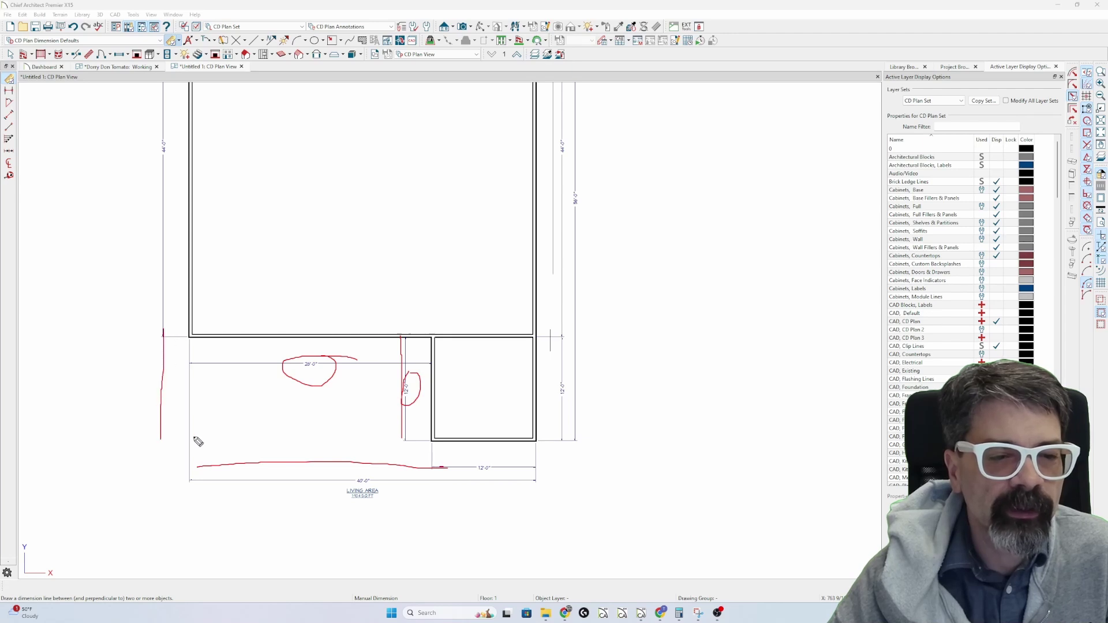
{"action": "left_click_drag", "start_coordinate": [433, 413], "coordinate": [153, 414]}
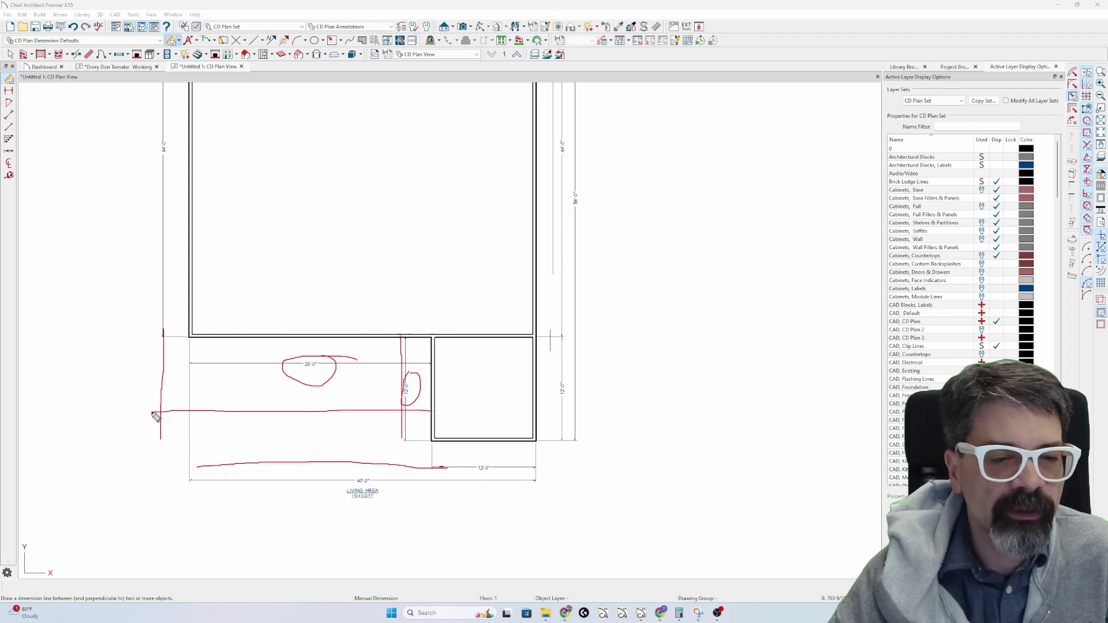
{"action": "key", "text": "Escape"}
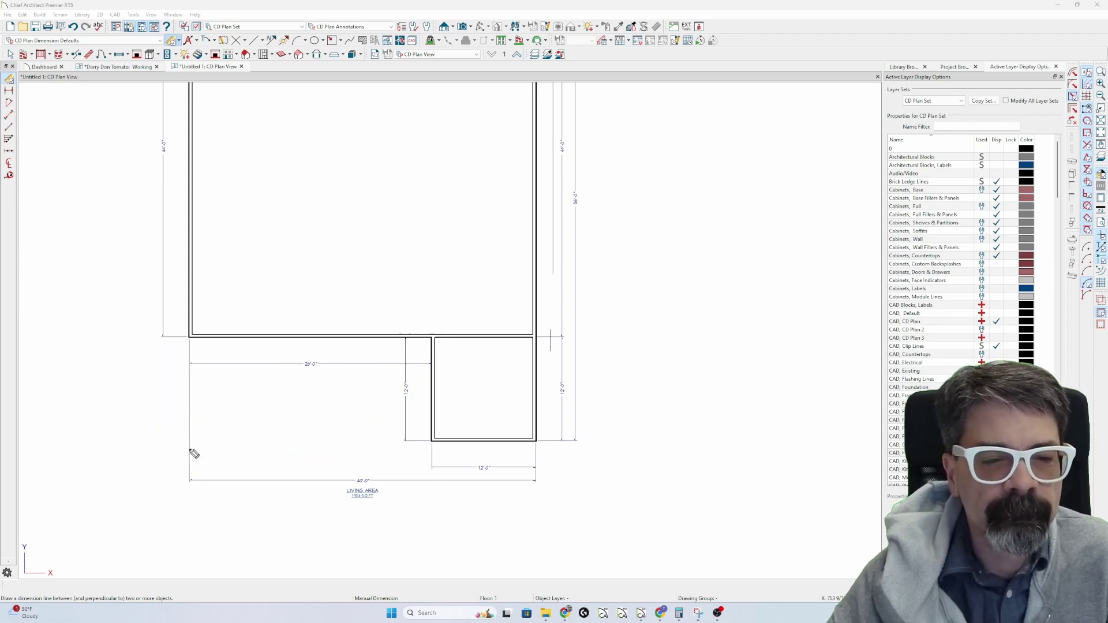
Set the exterior reach for automatic dimensions to 40 feet and regenerate the automatic exterior dimensions
{"action": "double_click", "coordinate": [171, 41]}
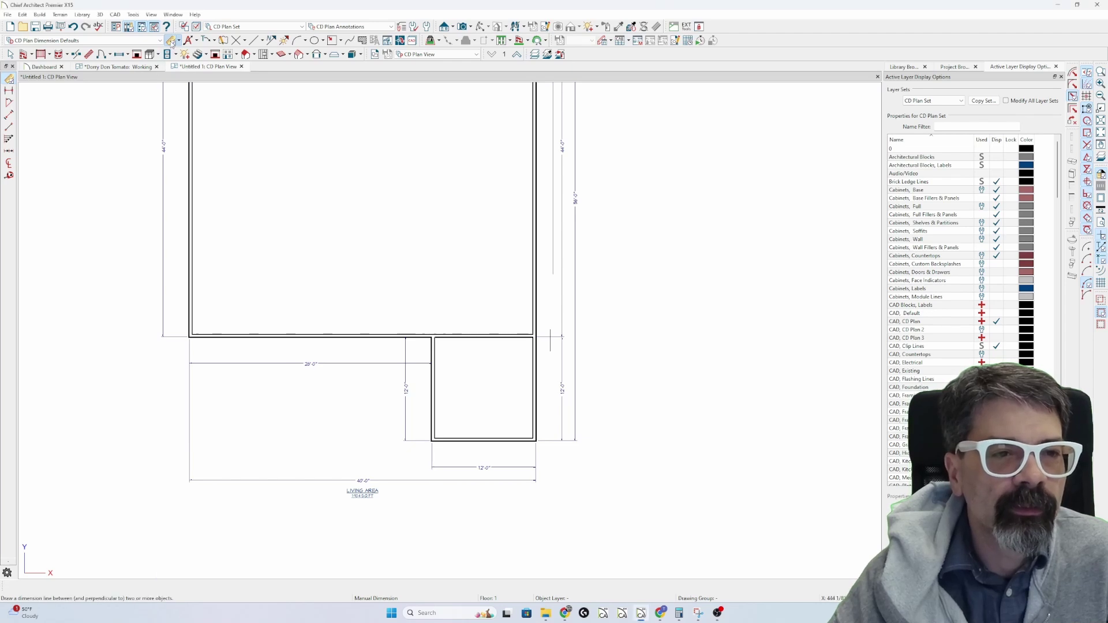
{"action": "left_click", "coordinate": [337, 88]}
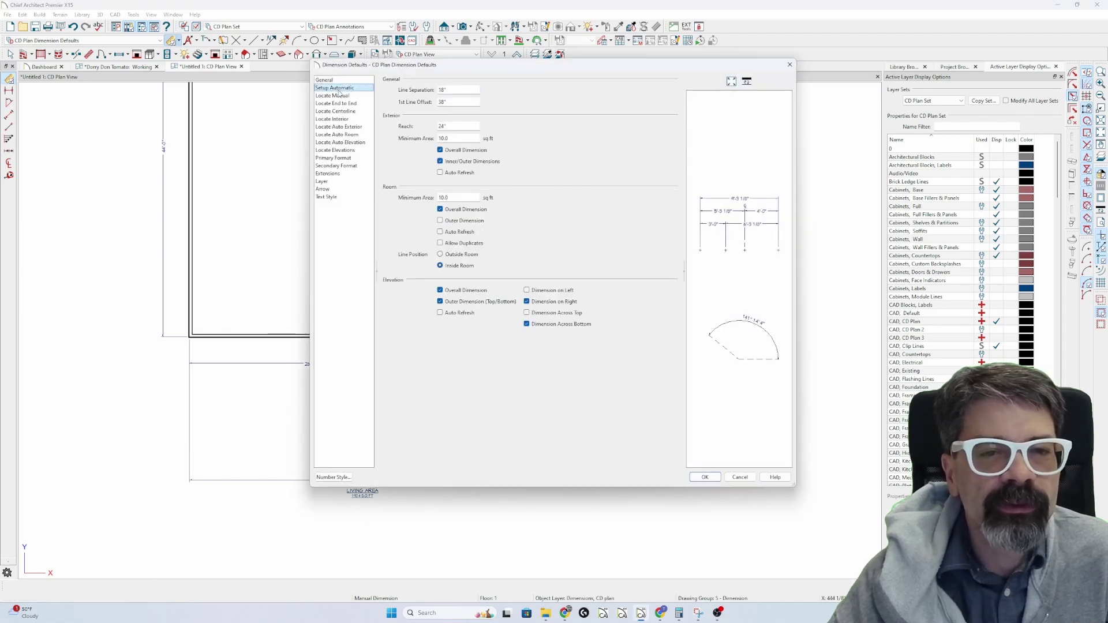
{"action": "double_click", "coordinate": [463, 128]}
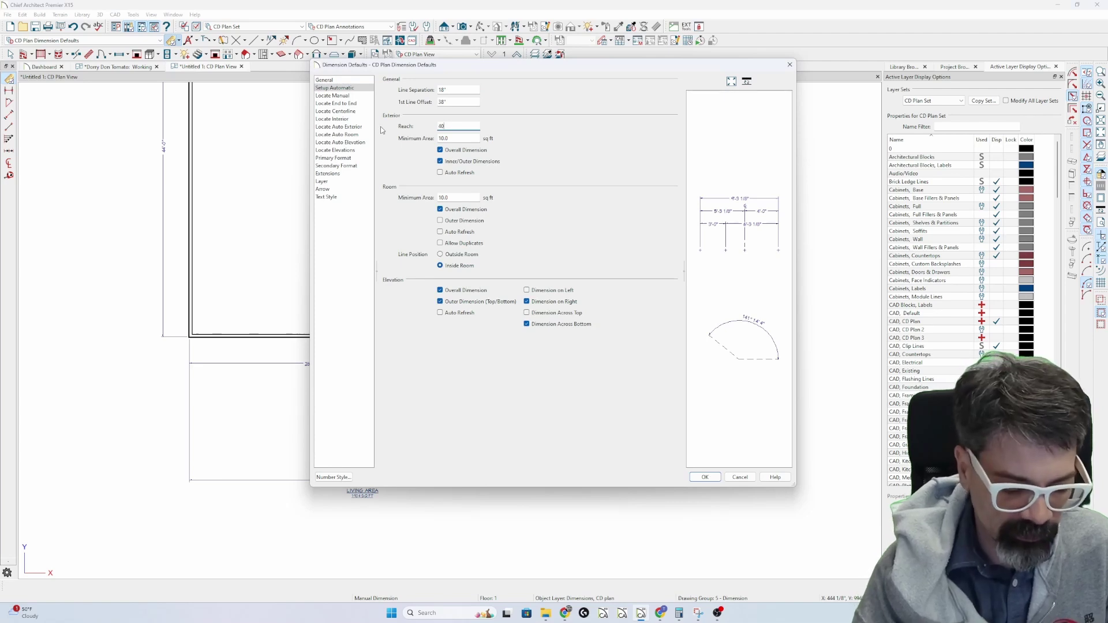
{"action": "key", "text": "Return"}
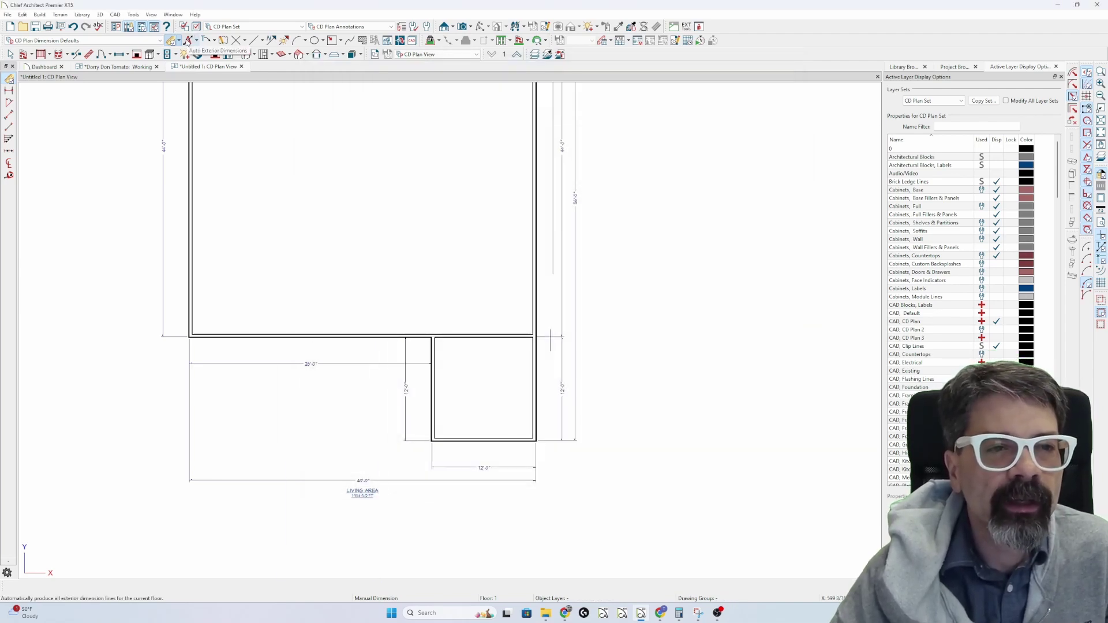
{"action": "left_click", "coordinate": [188, 41]}
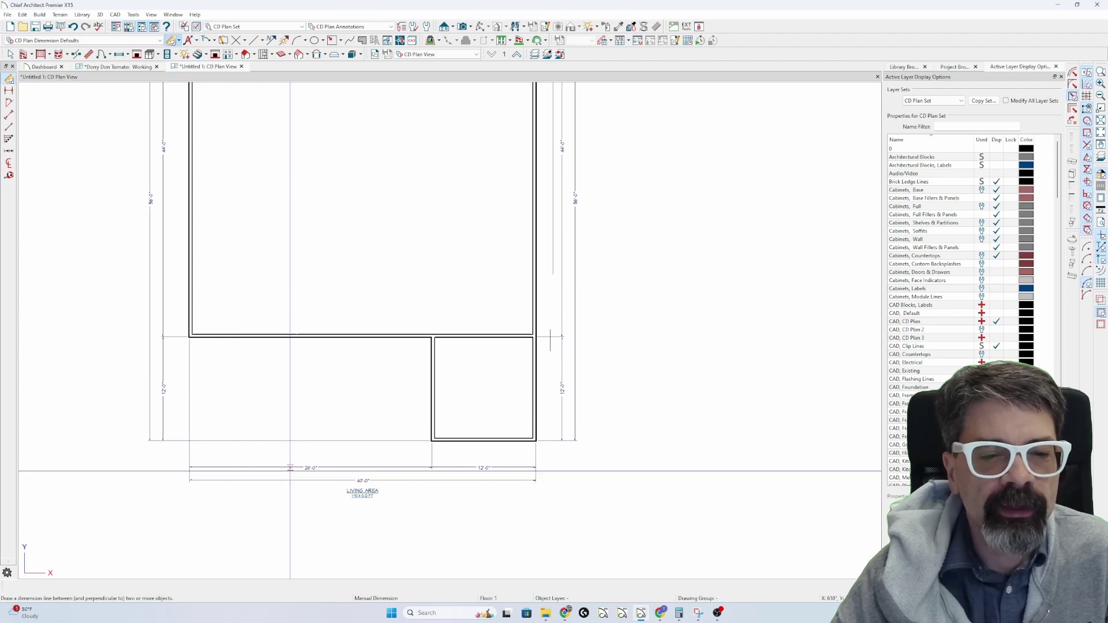
{"action": "scroll", "coordinate": [287, 439], "scroll_direction": "down", "scroll_amount": 2}
{"action": "middle_click_drag", "start_coordinate": [277, 369], "coordinate": [327, 453]}
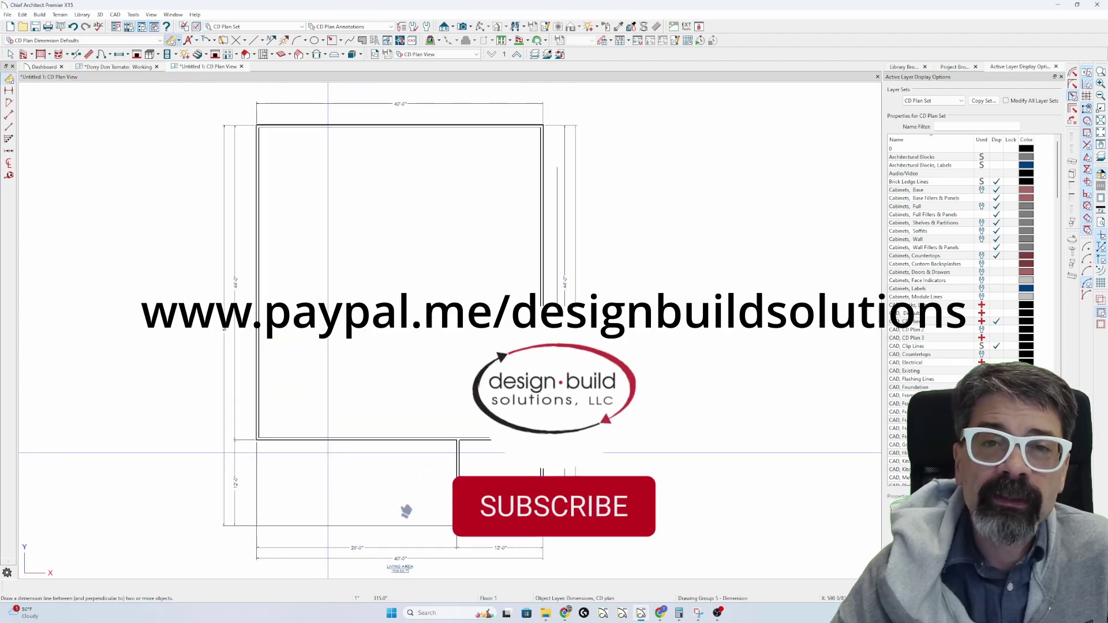